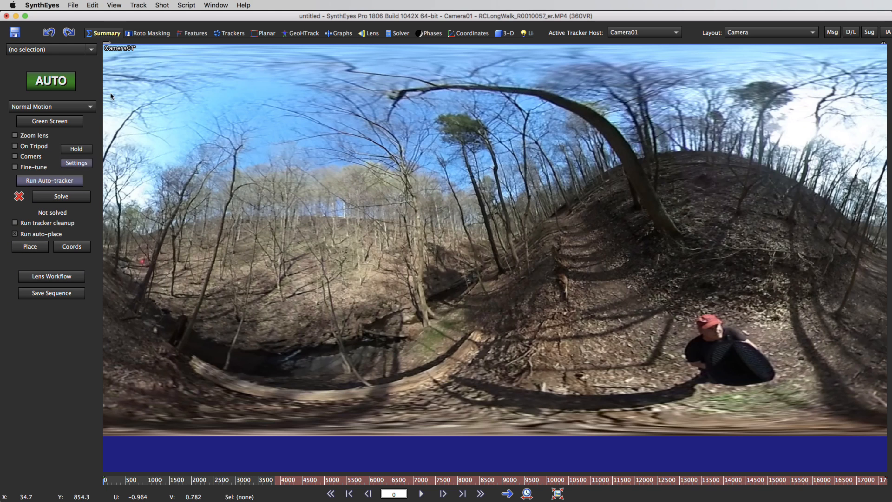
Set the minimum trackers per frame to 60 in the advanced feature settings
click(190, 33)
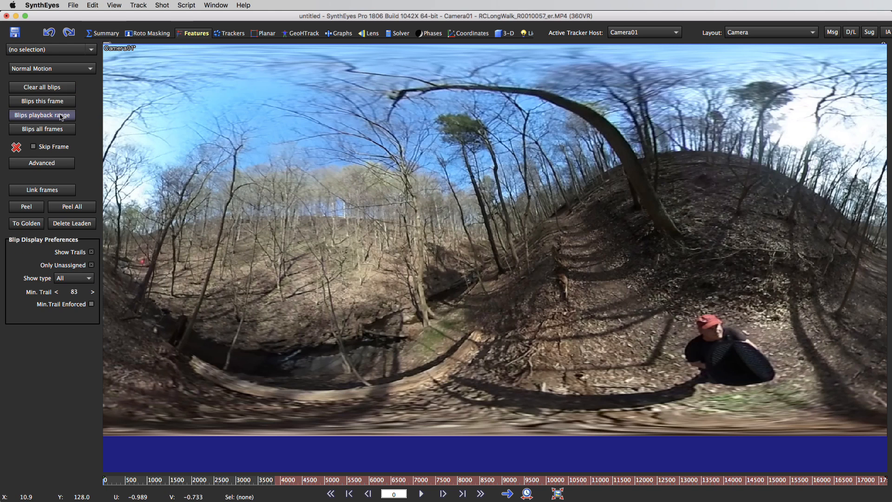
click(42, 163)
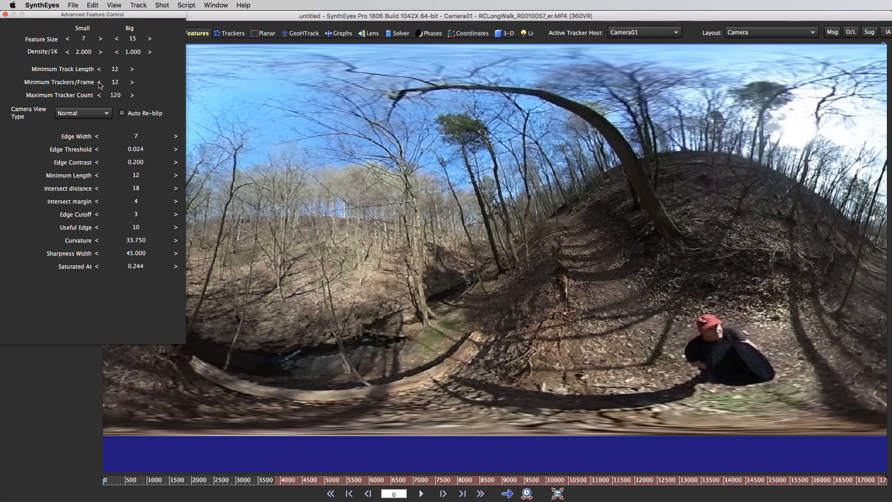
double_click(114, 83)
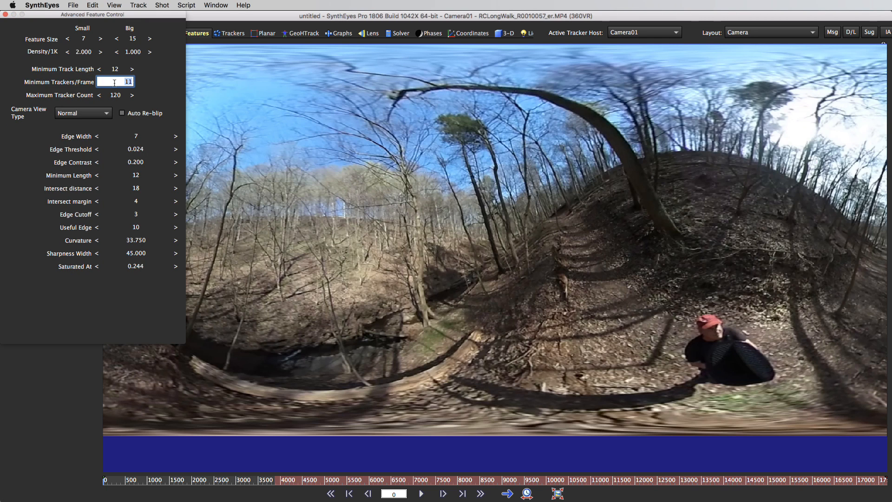
text(60)
key(Return)
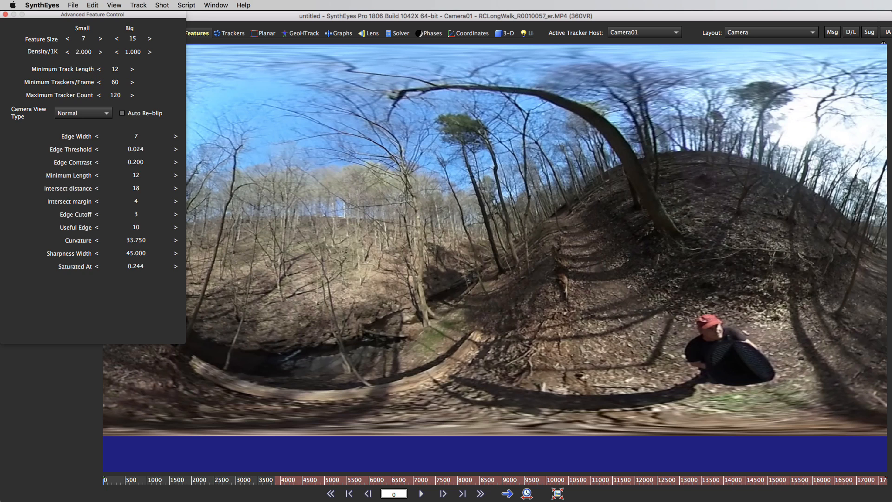
click(6, 15)
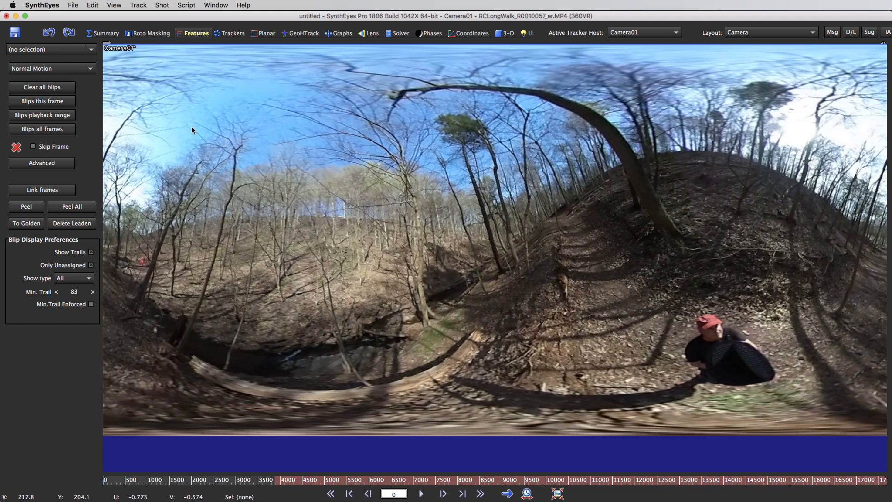
Run the auto-tracker on the whole 360VR shot and clear all blips once tracking is done
click(104, 33)
click(58, 181)
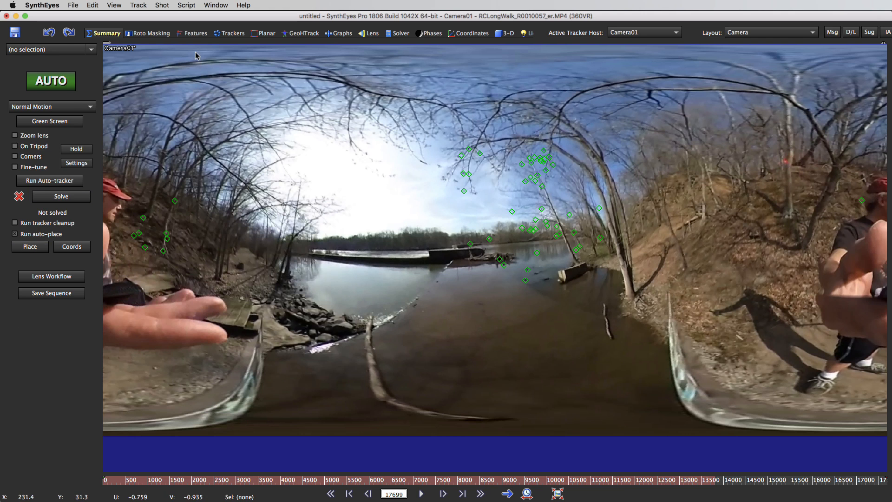
click(197, 34)
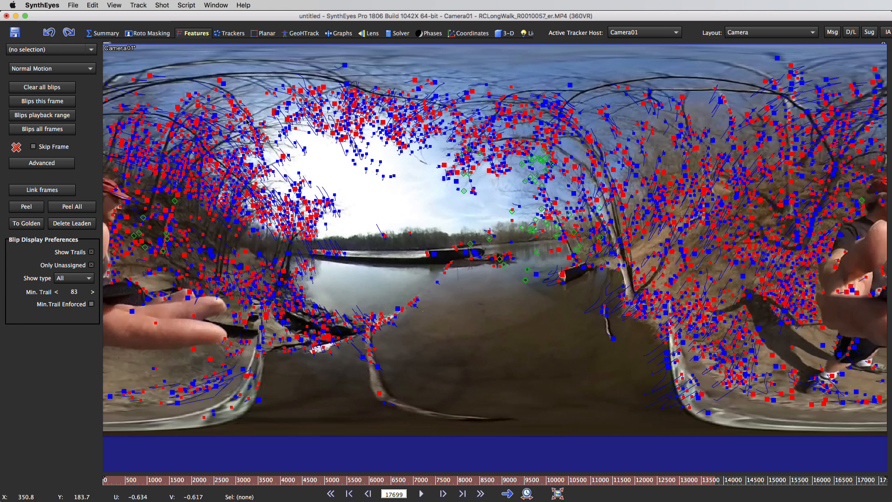
click(57, 89)
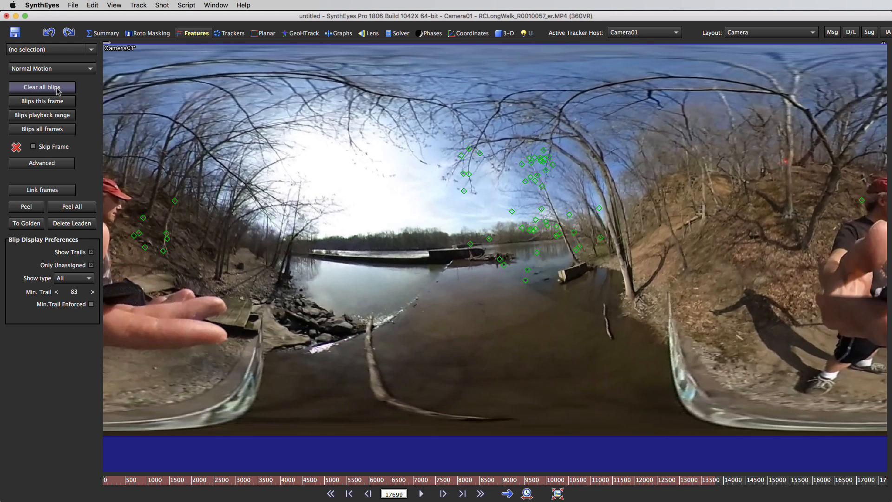
click(106, 36)
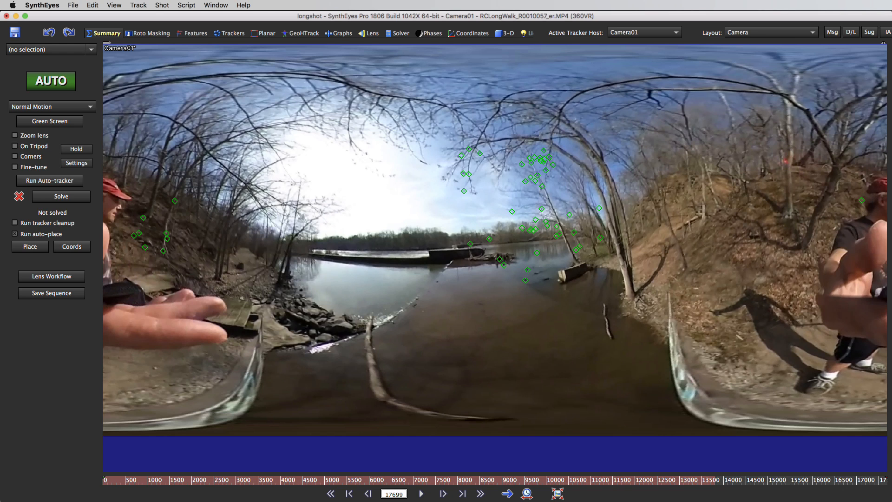
Set the playback start near frame 16300 and zoom the time bar to the range from there to the shot's end
right_click(825, 481)
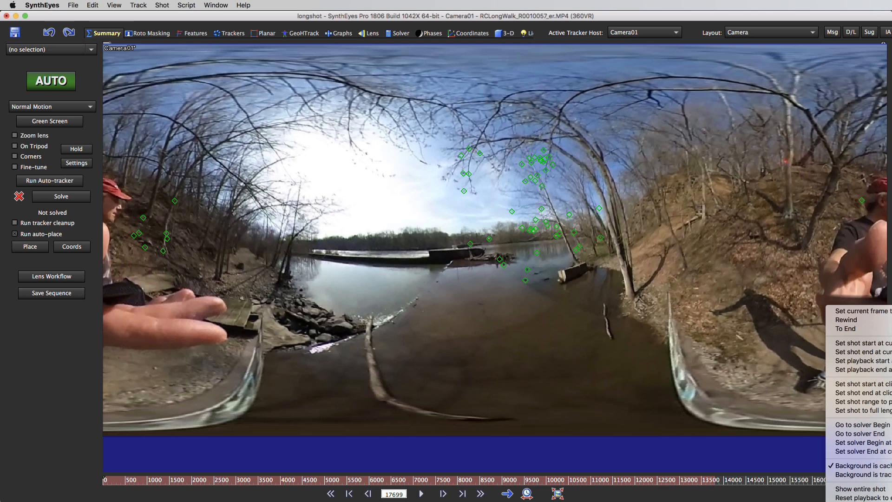
click(863, 360)
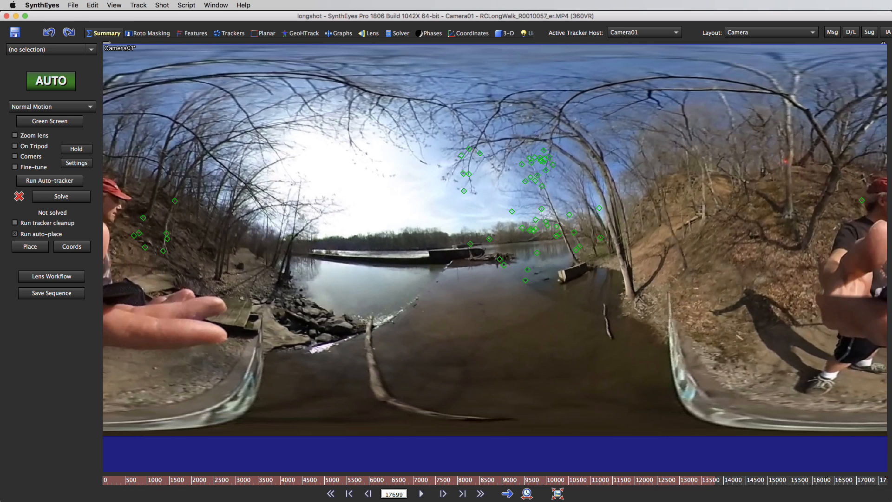
right_click(861, 485)
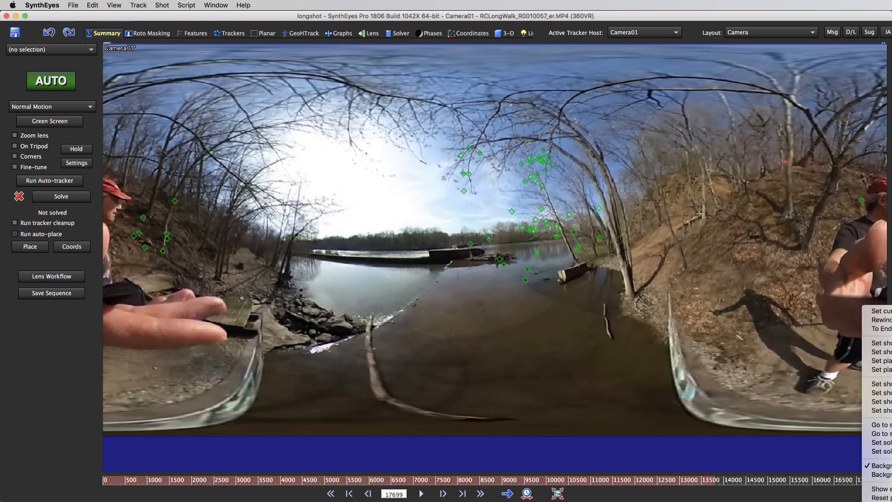
click(882, 489)
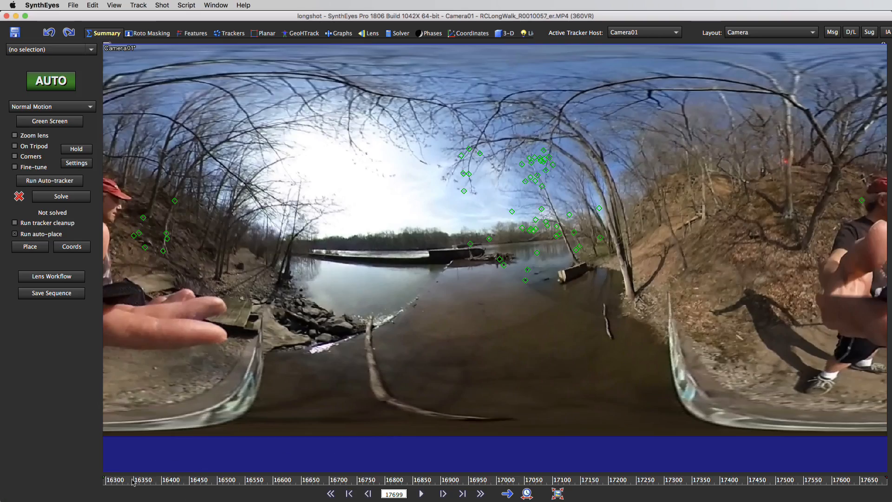
Examine the auto-generated trackers by scrubbing back and forth through the final part of the shot, from about frame 16330 to 17661
drag(418, 458, 115, 483)
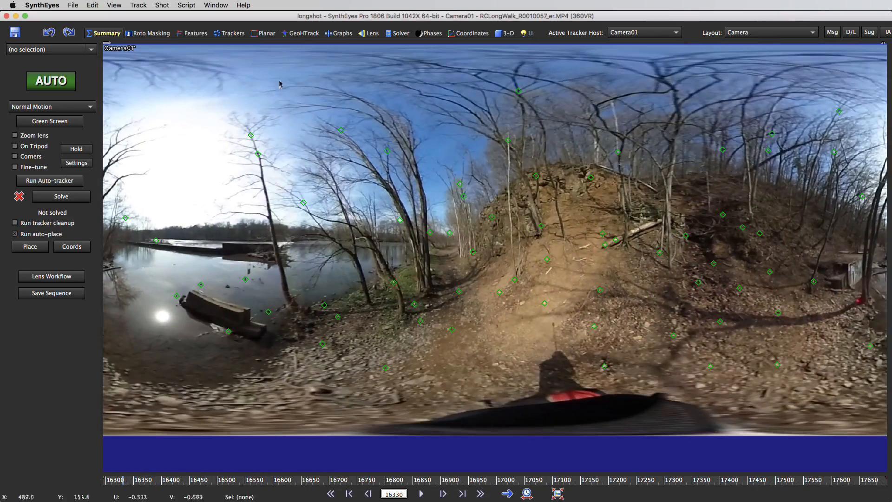
click(241, 34)
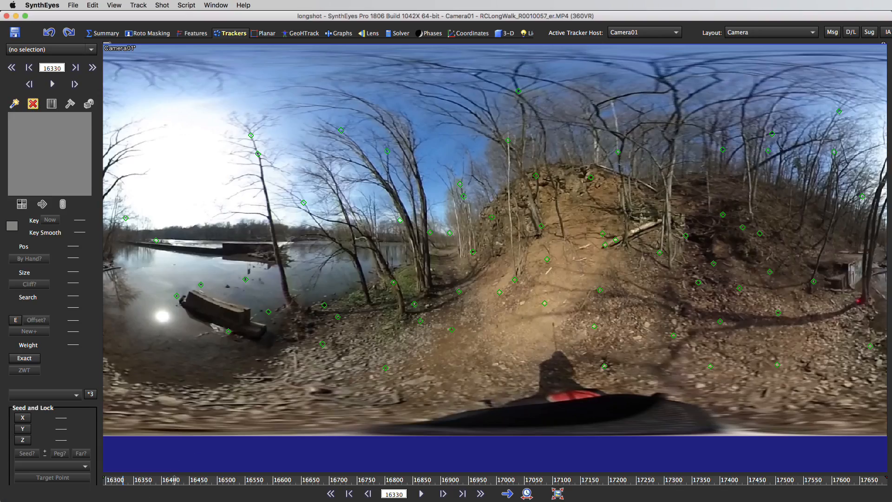
drag(176, 486, 390, 490)
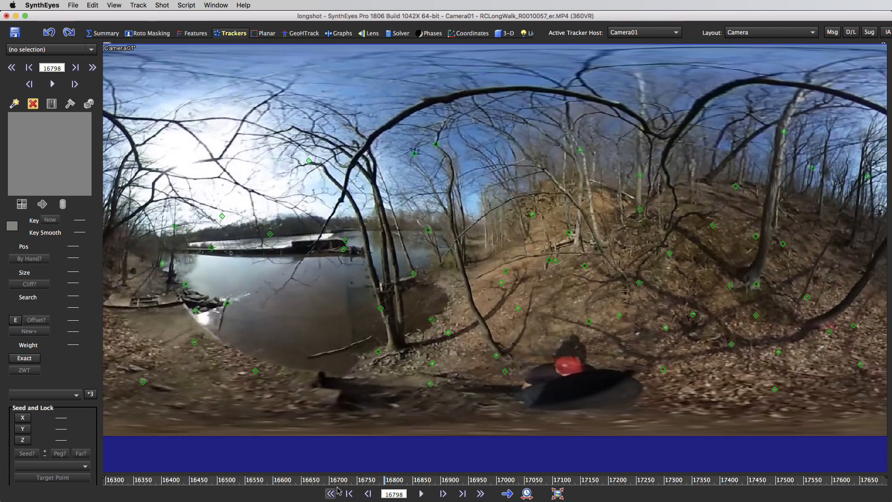
drag(371, 485, 606, 497)
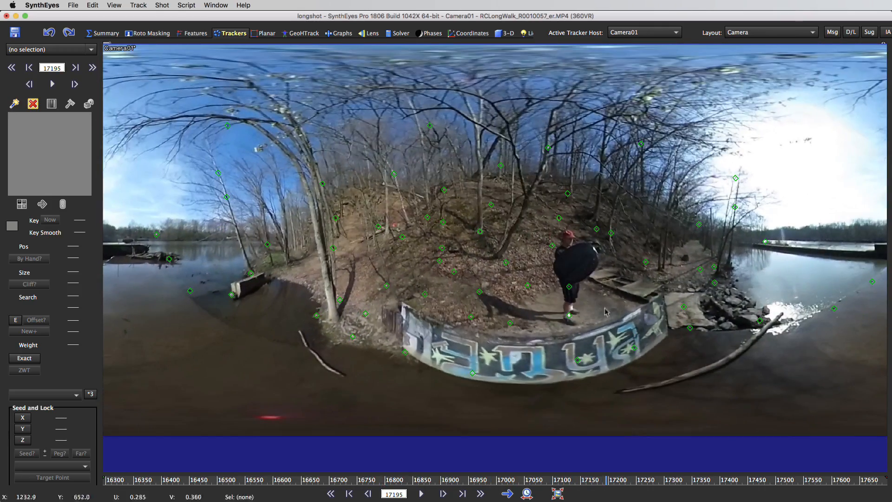
click(600, 479)
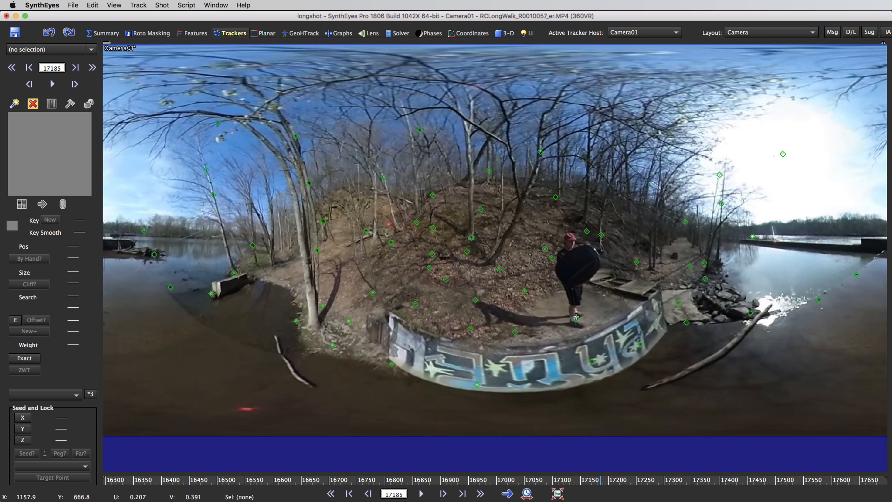
drag(602, 479, 719, 498)
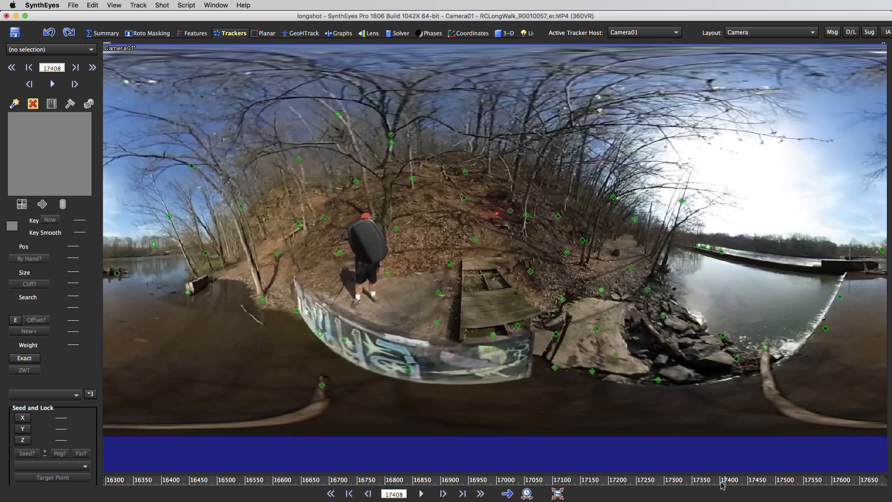
drag(722, 482, 822, 498)
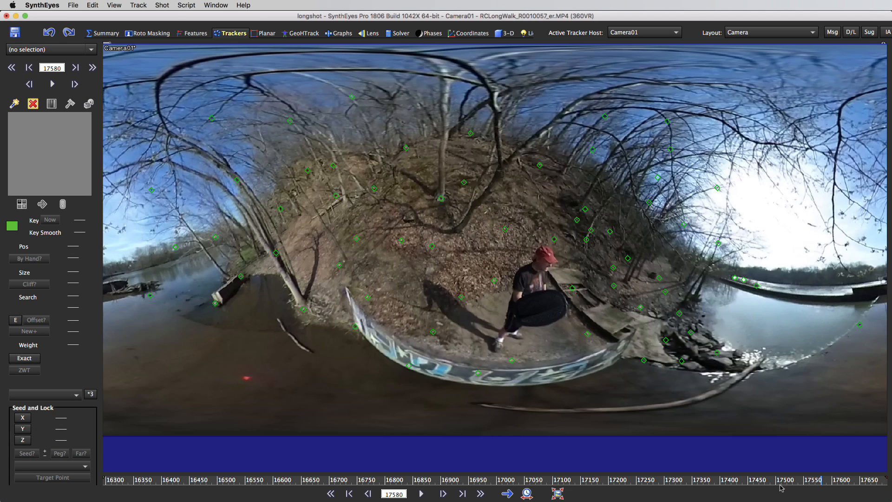
drag(818, 483, 836, 483)
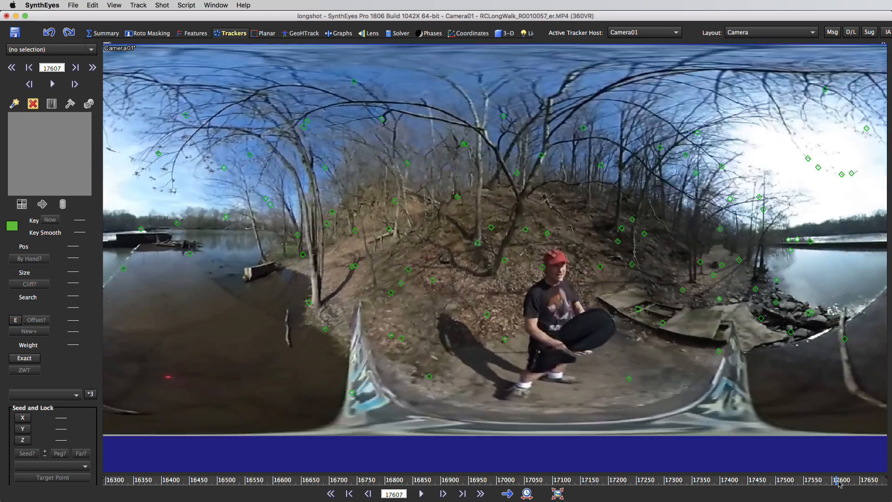
drag(838, 483, 845, 484)
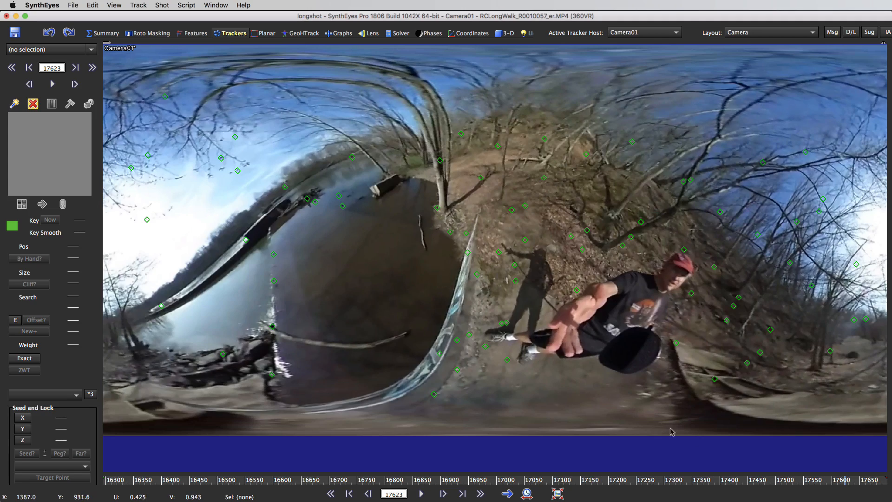
drag(846, 483, 867, 486)
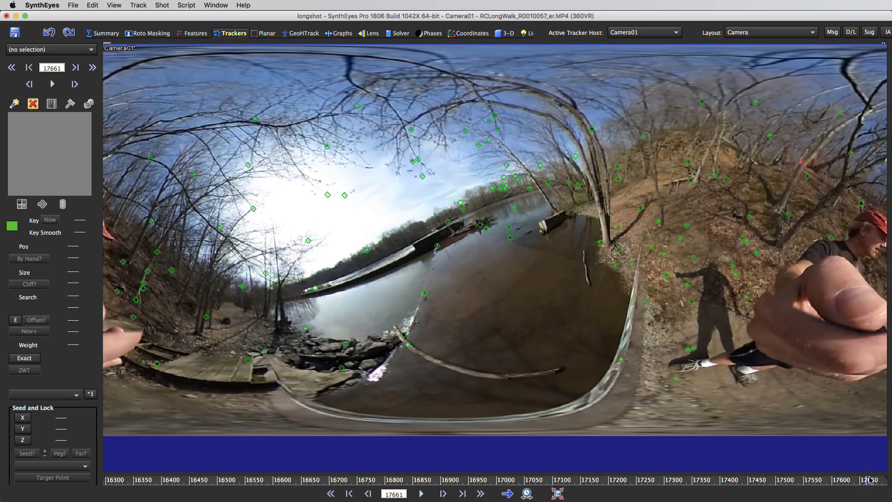
mouse_move(868, 477)
mouse_down()
mouse_move(889, 487)
mouse_move(853, 483)
mouse_up()
drag(848, 482, 574, 453)
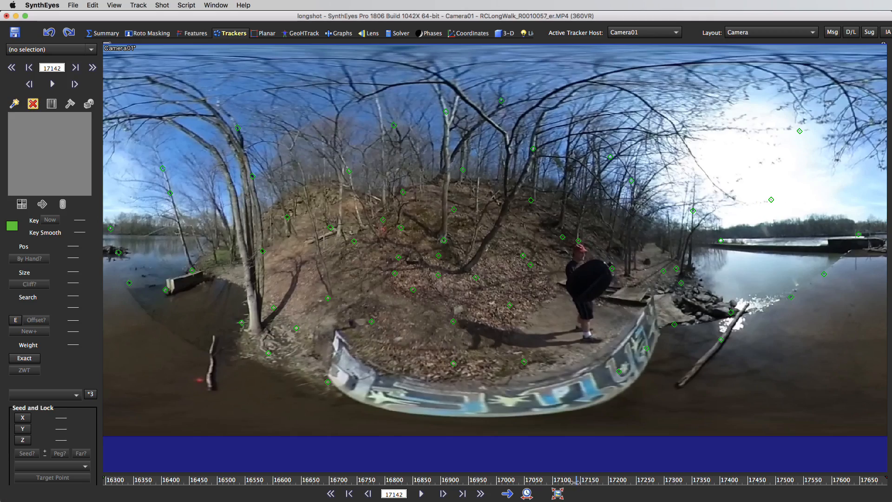
mouse_move(575, 481)
mouse_down()
mouse_move(471, 479)
mouse_move(543, 481)
mouse_move(505, 481)
mouse_move(202, 405)
mouse_move(120, 413)
mouse_move(419, 437)
mouse_up()
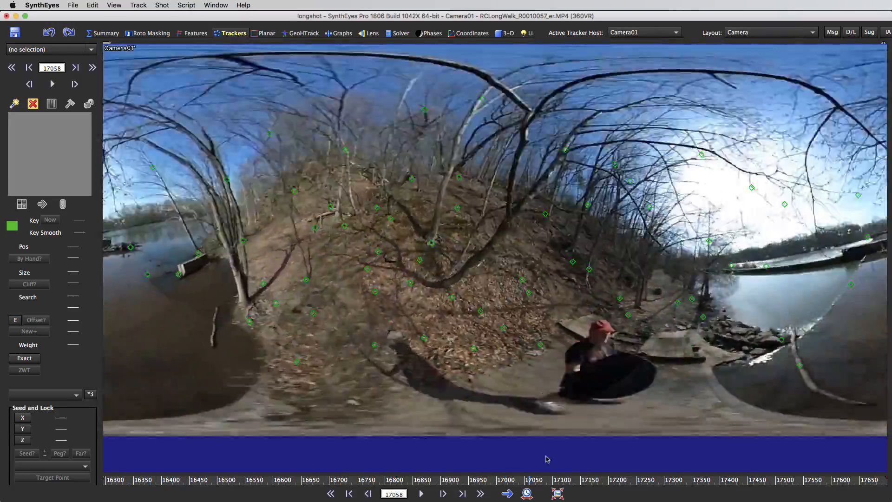
mouse_move(547, 459)
mouse_down()
mouse_move(785, 501)
mouse_move(736, 497)
mouse_move(721, 495)
mouse_move(888, 497)
mouse_move(693, 499)
mouse_up()
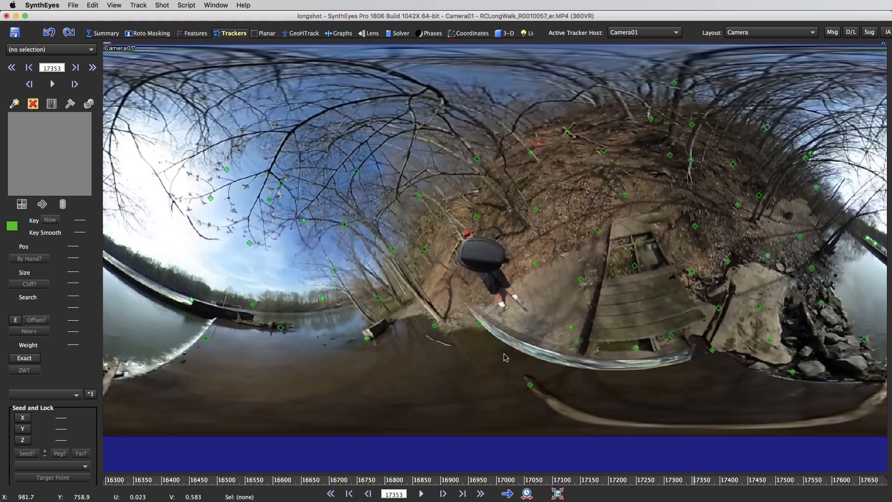
Open the advanced solver settings and move their window clear of the main solver controls
click(401, 33)
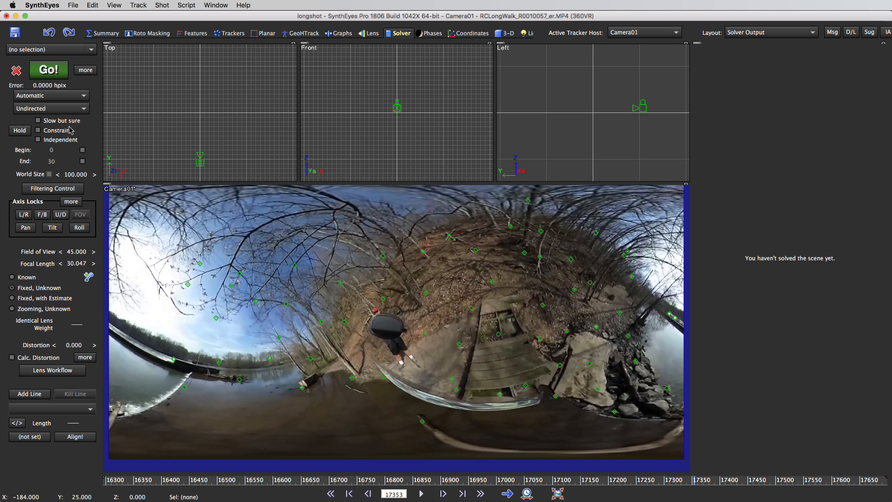
click(88, 71)
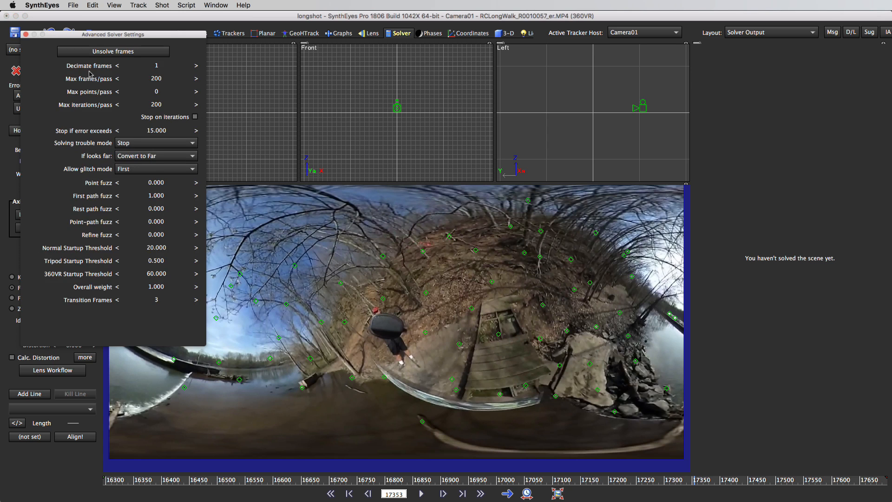
drag(92, 37, 540, 103)
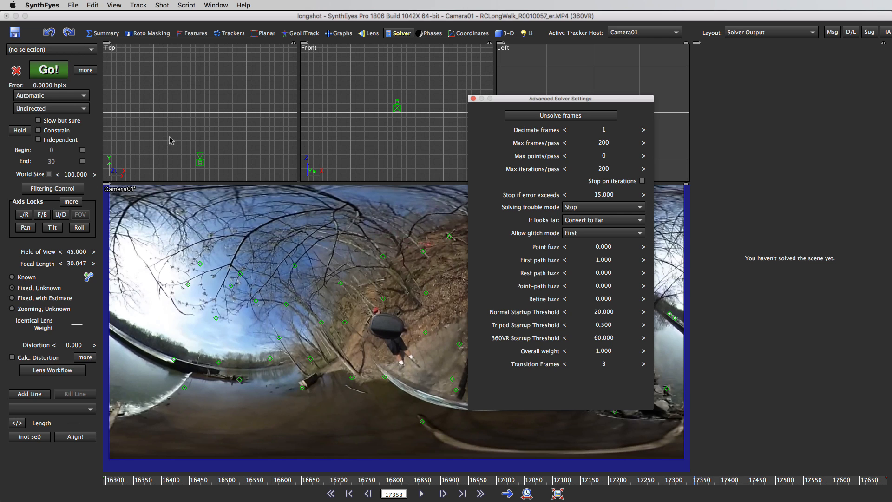
Start the camera solve, enlarge its progress log, and stop the solve early, keeping the partial result
click(41, 71)
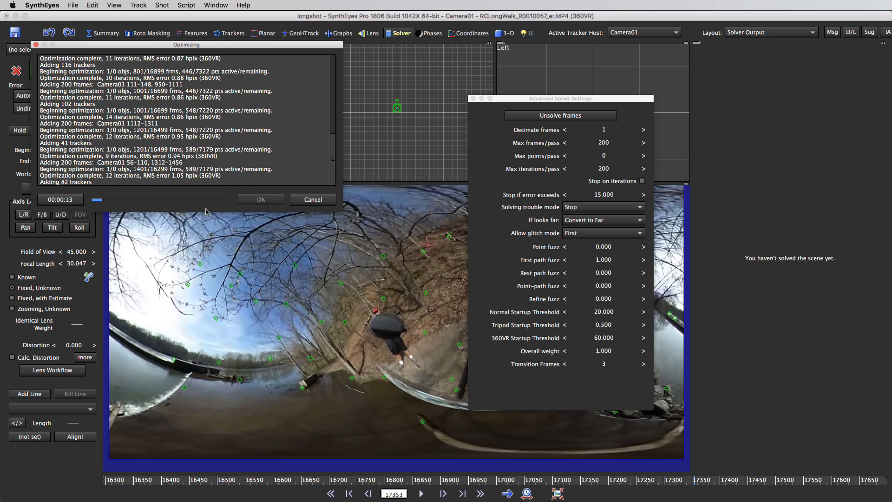
drag(207, 212, 232, 409)
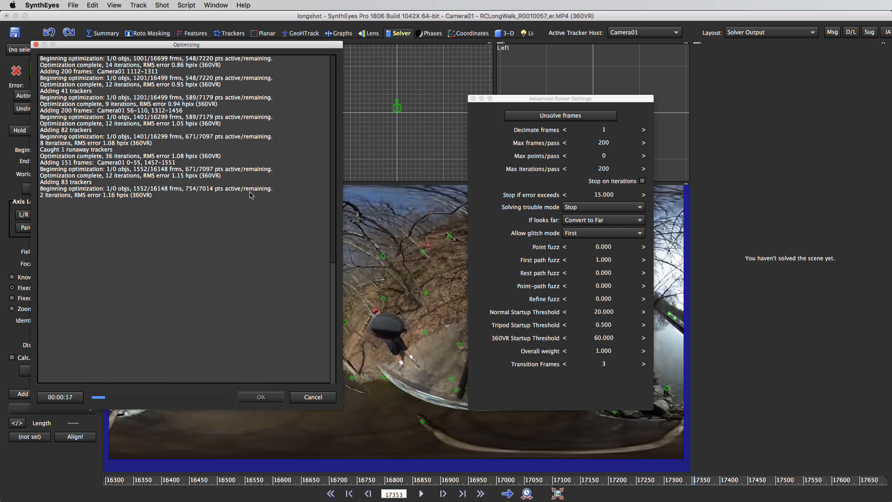
click(310, 398)
click(272, 394)
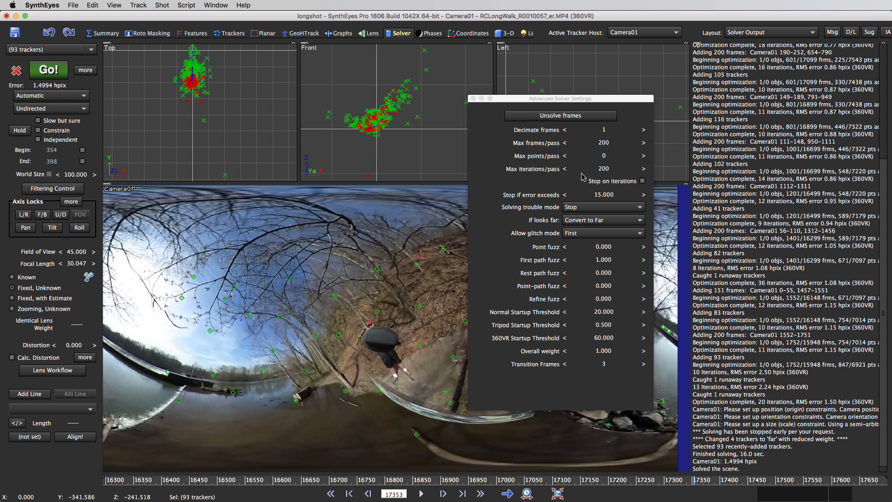
Set the solver's maximum frames per pass to 80
click(606, 144)
click(607, 144)
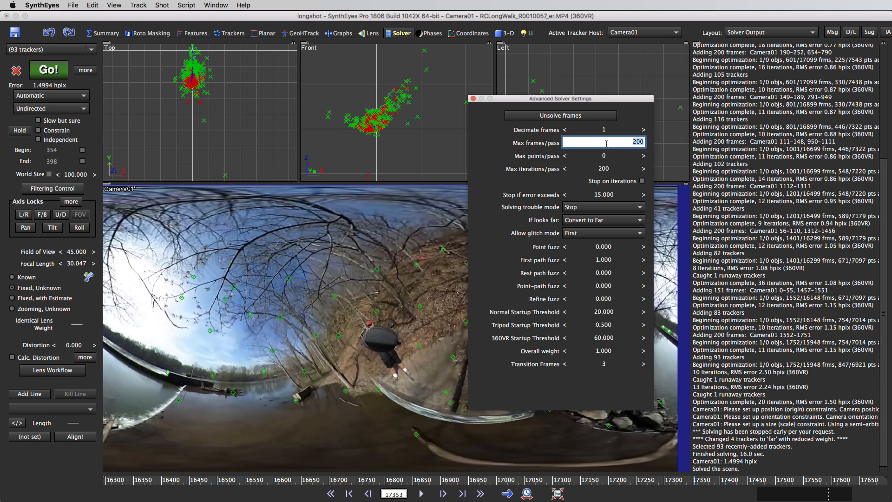
text(80)
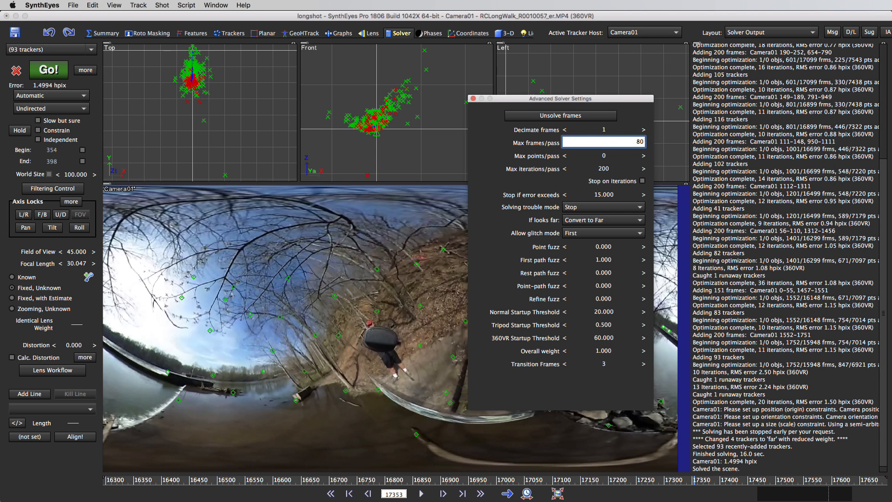
key(Return)
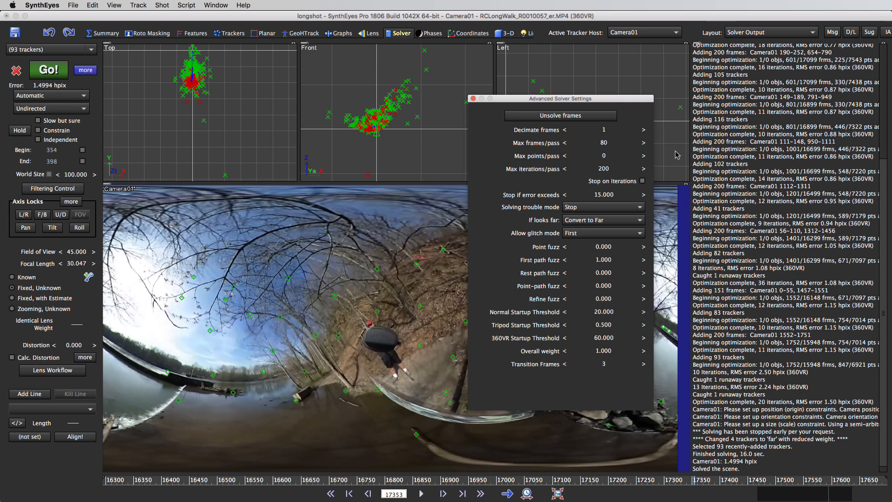
Set the solver's maximum iterations per pass to 80 and make it stop if the error exceeds 2
click(603, 170)
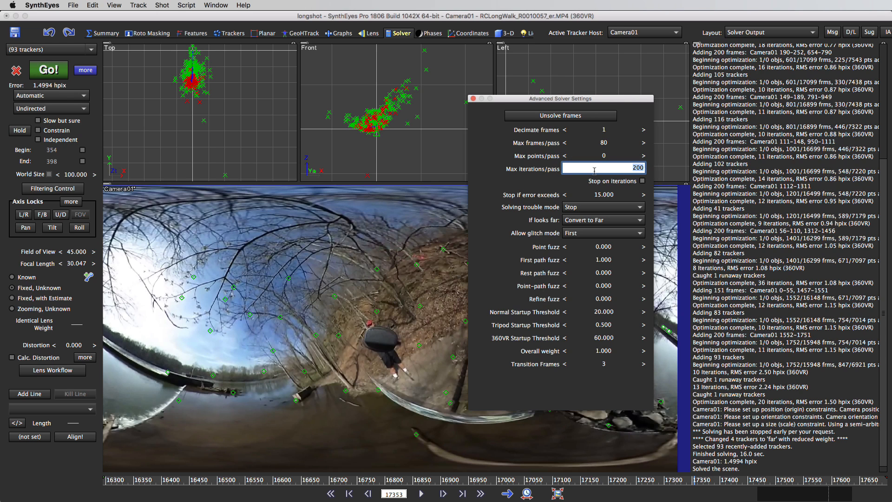
text(80)
key(Return)
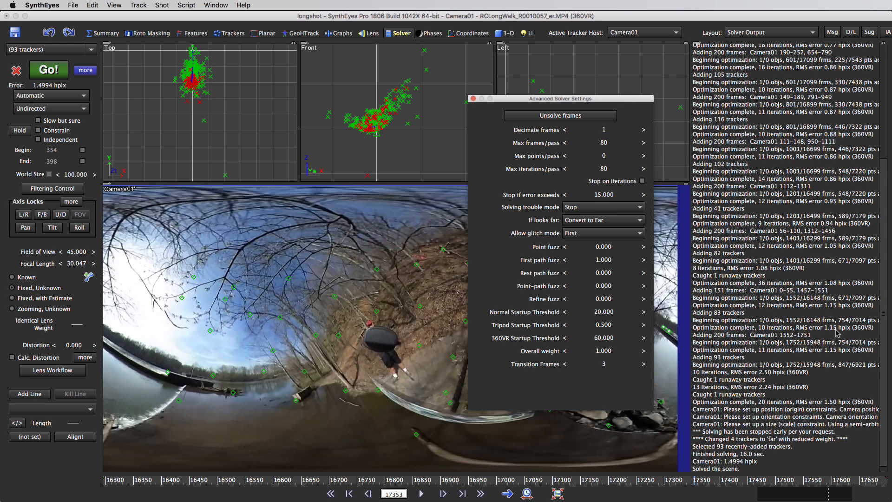
click(600, 195)
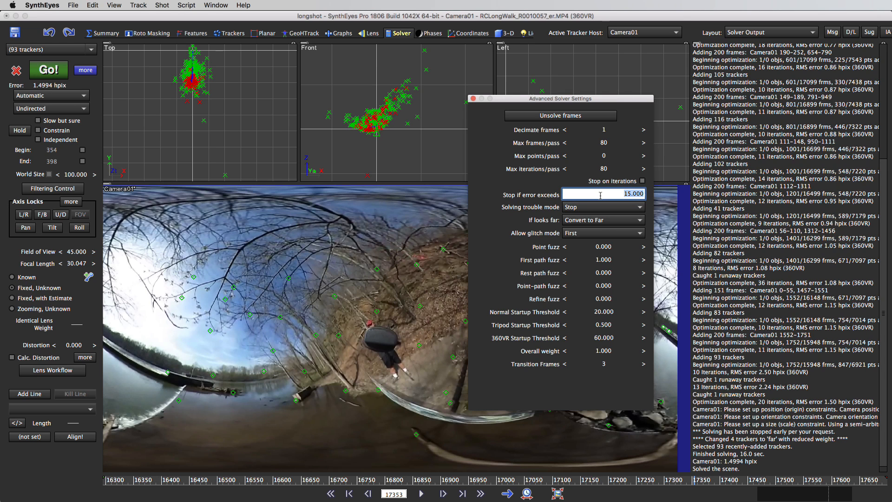
text(2)
key(Return)
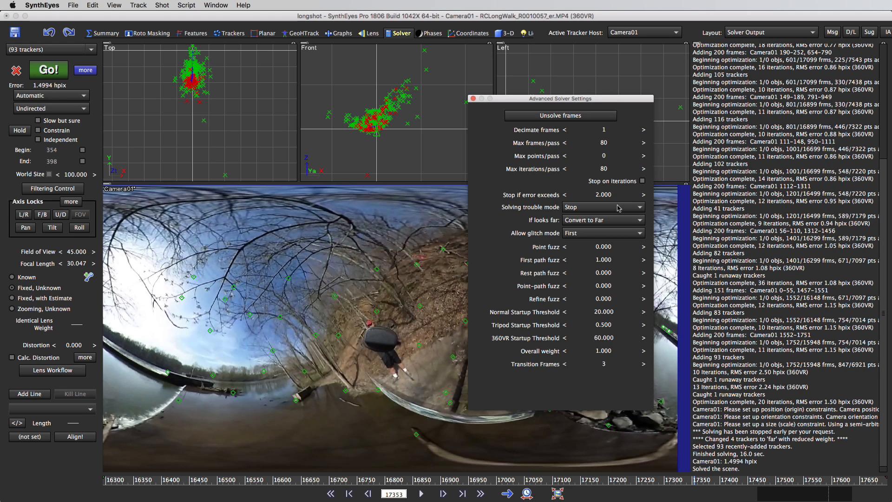
Review the available options for the solving trouble mode and for trackers that look far, without changing either
click(641, 208)
click(641, 208)
click(640, 207)
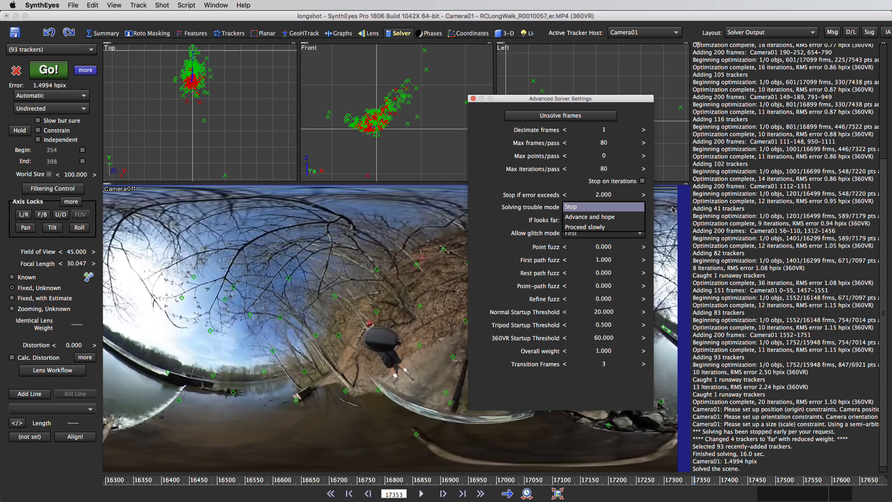
click(643, 207)
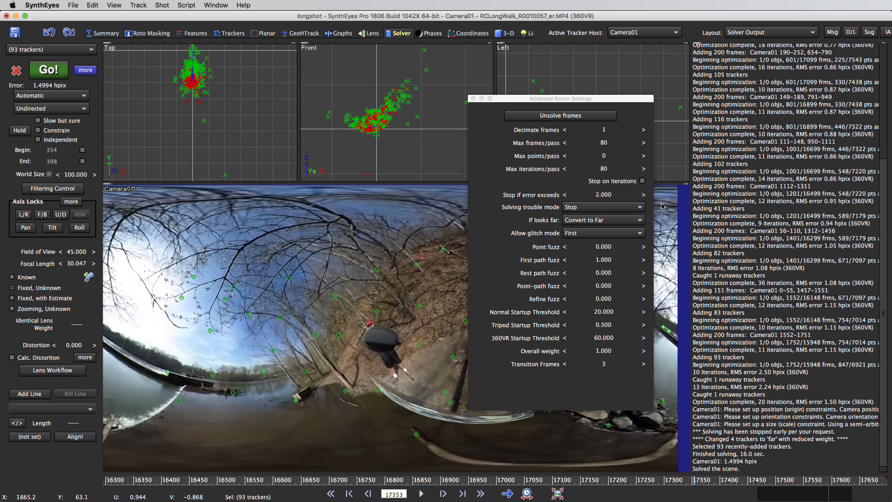
click(605, 222)
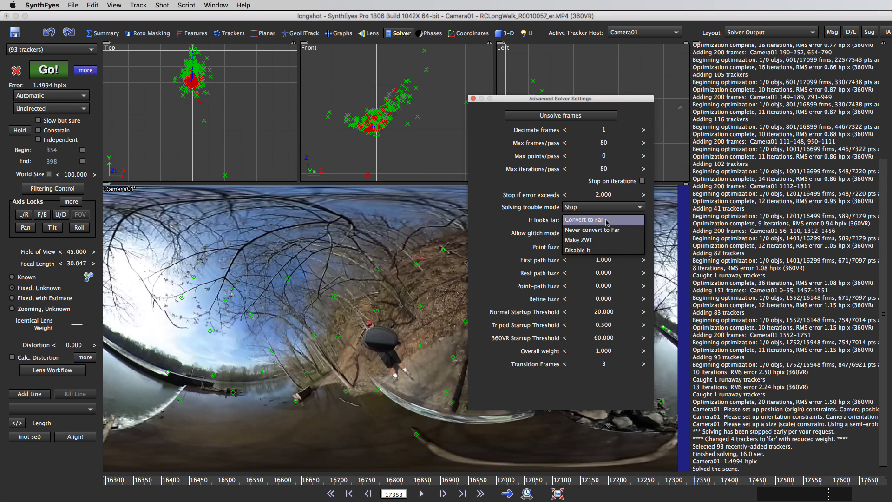
click(687, 226)
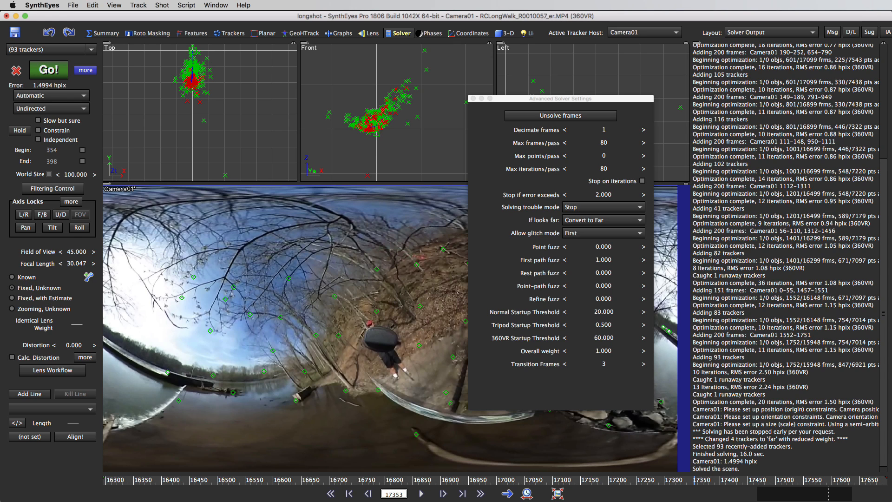
click(603, 219)
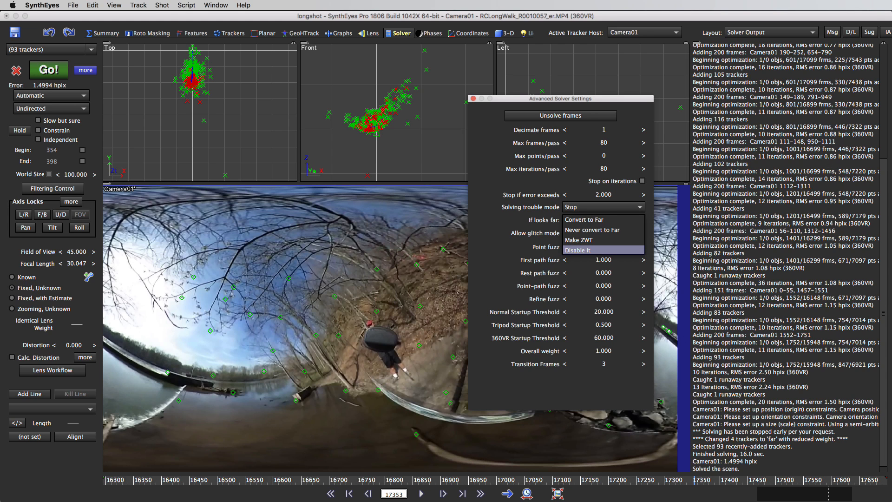
key(super+Tab)
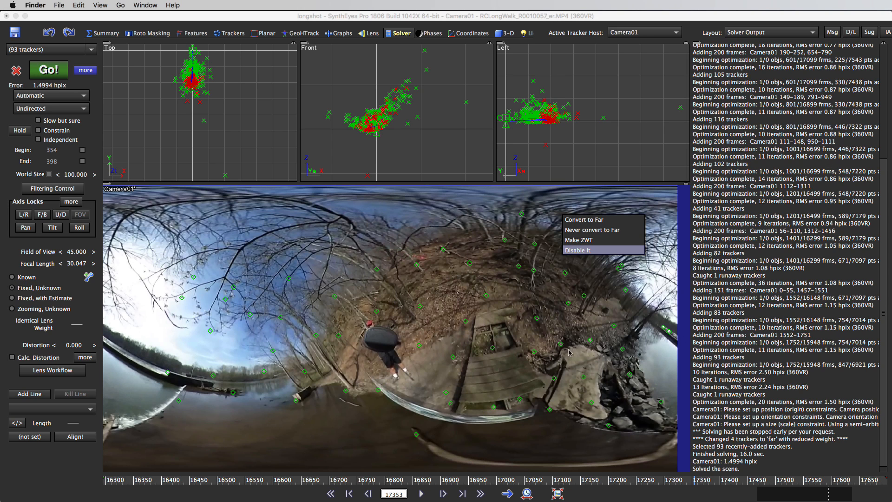
click(571, 17)
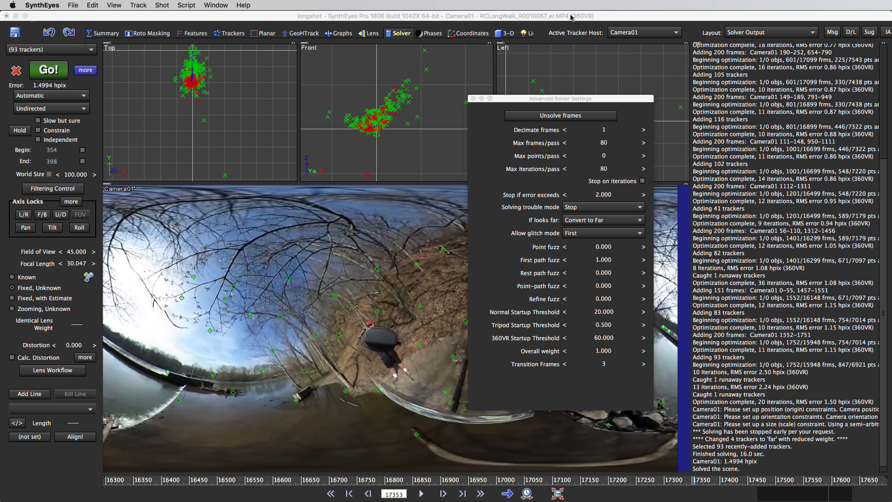
Set the solver's handling of trackers that look far to Make ZWT
click(636, 220)
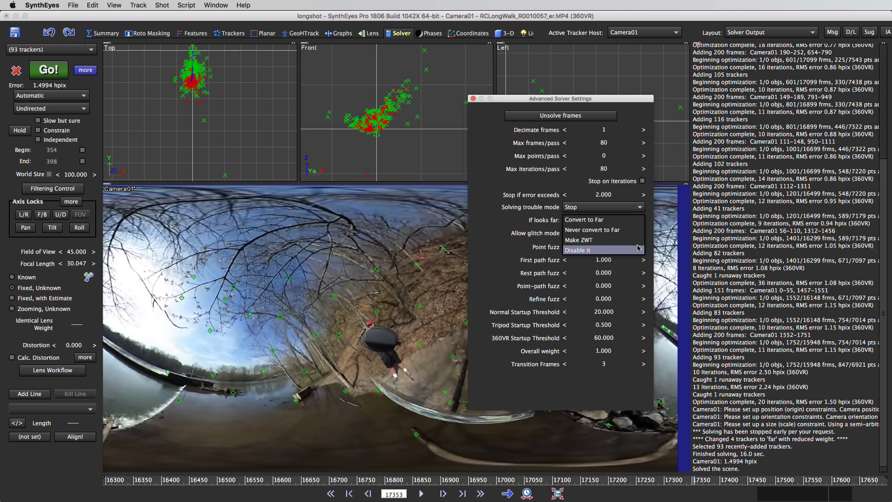
click(622, 250)
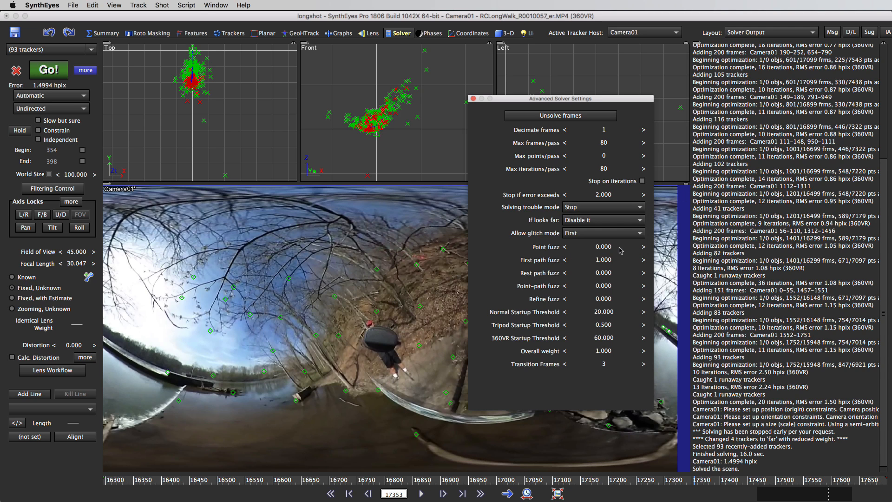
click(611, 224)
click(607, 209)
Switch the solving mode from Automatic to Refine, continue the camera solve, and accept the result
click(51, 95)
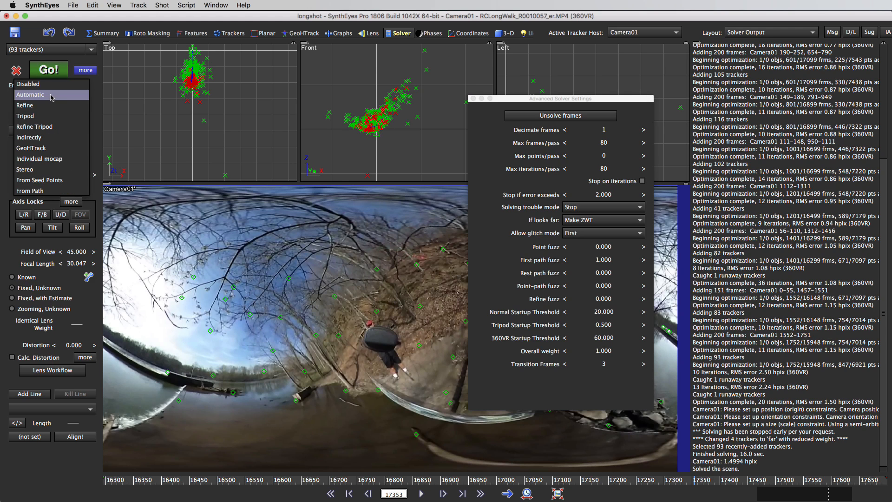
click(54, 109)
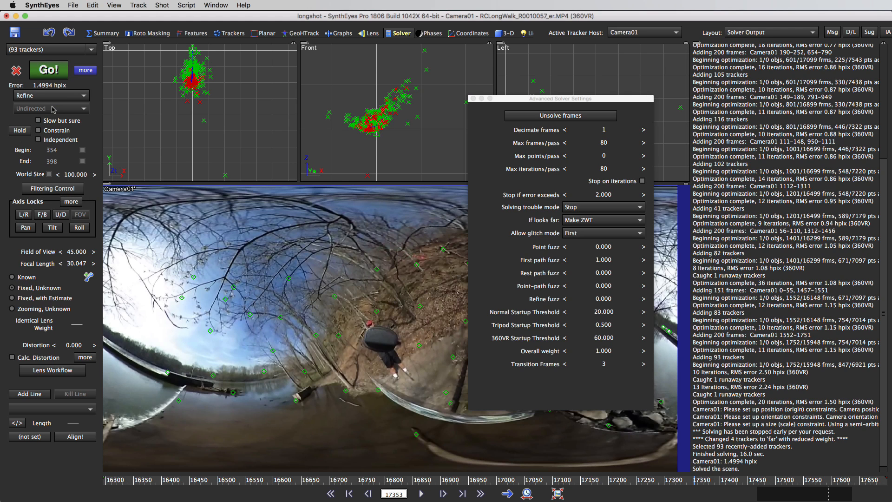
click(51, 72)
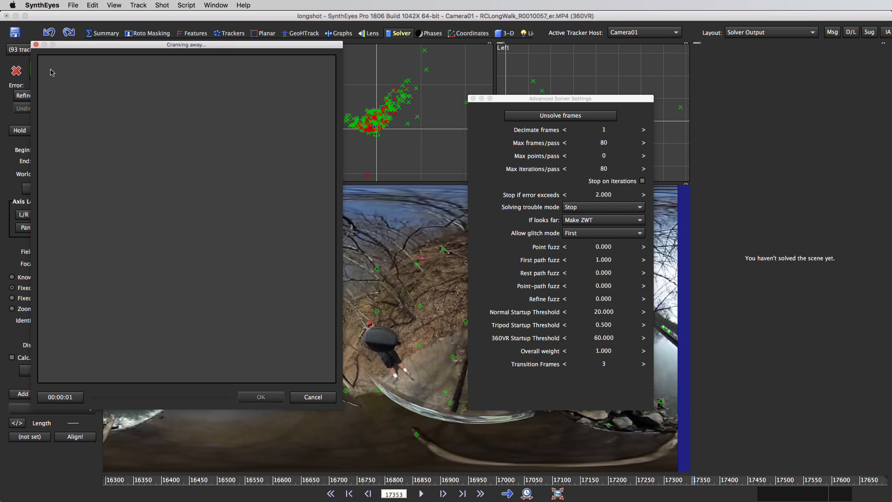
drag(141, 46, 199, 53)
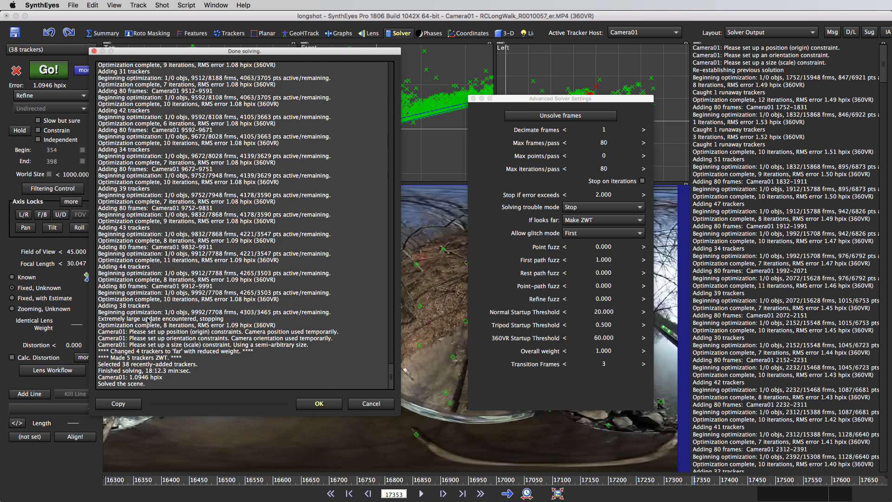
click(319, 404)
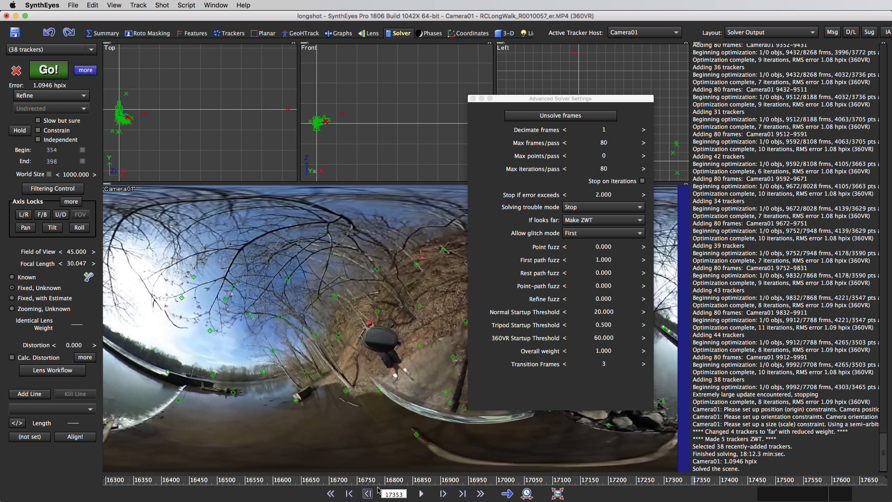
Bring the time bar to the end of the solved range near frame 10010 and close the advanced solver settings
click(528, 494)
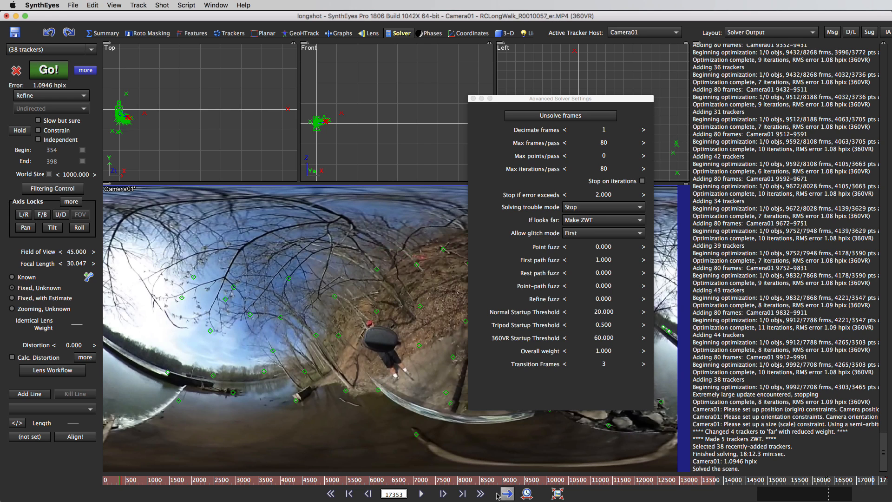
right_click(548, 481)
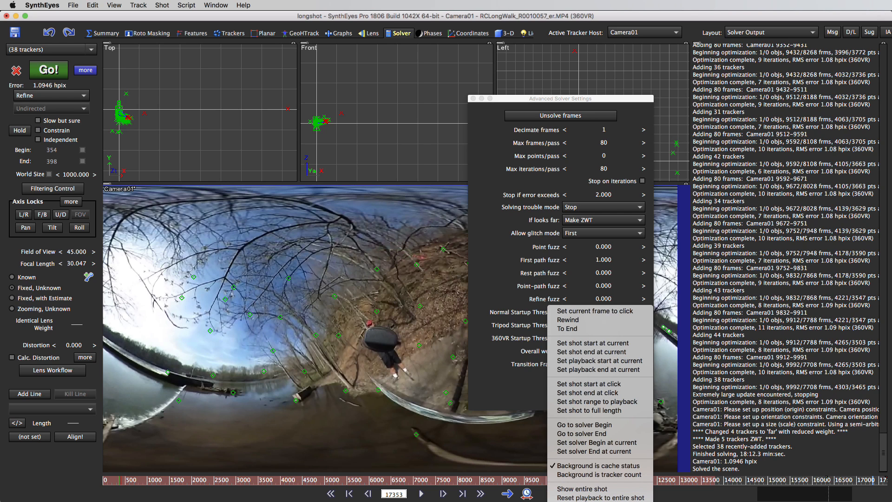
click(559, 501)
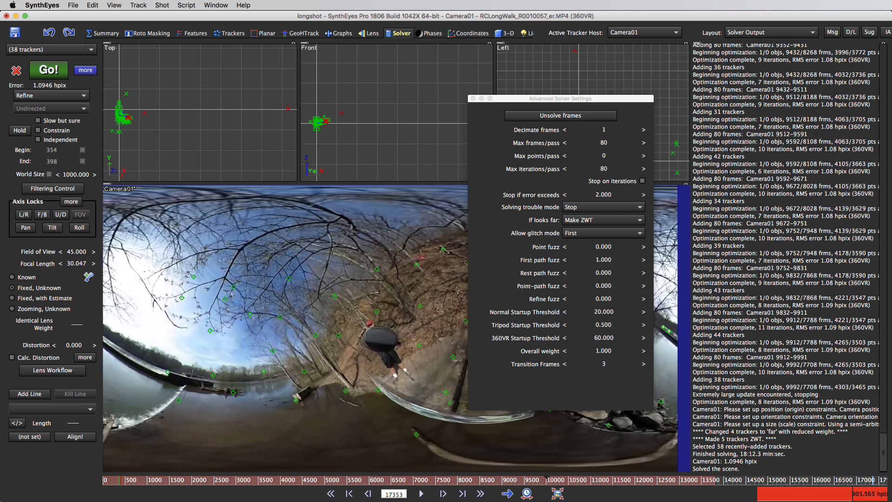
right_click(539, 481)
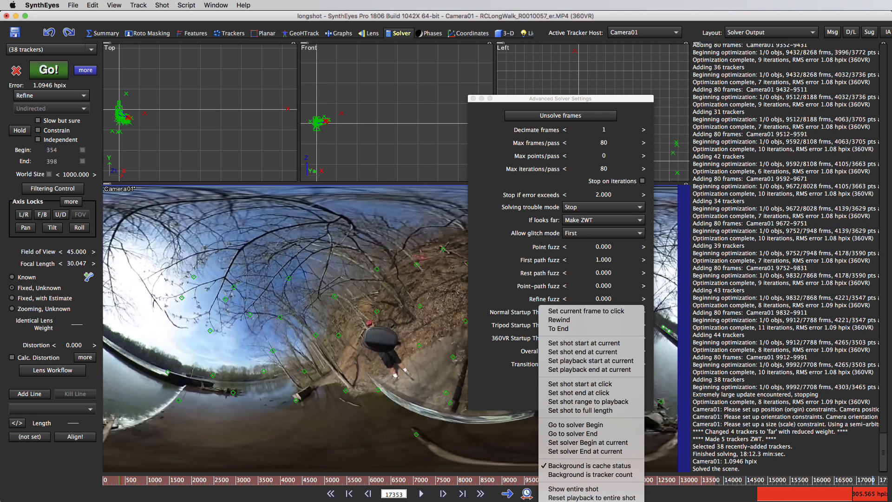
click(588, 496)
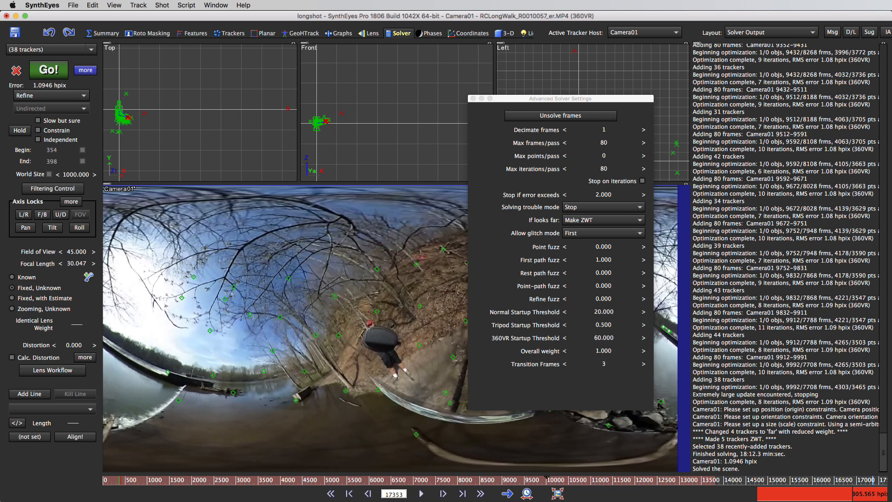
right_click(587, 483)
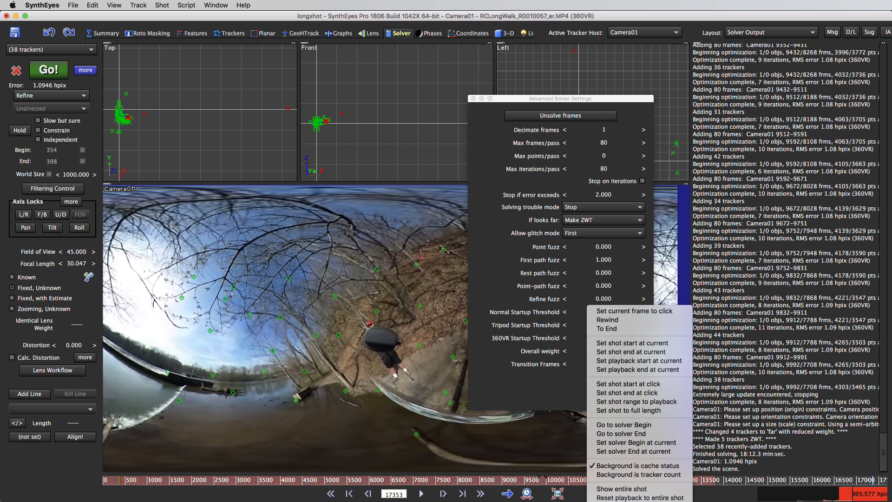
click(636, 402)
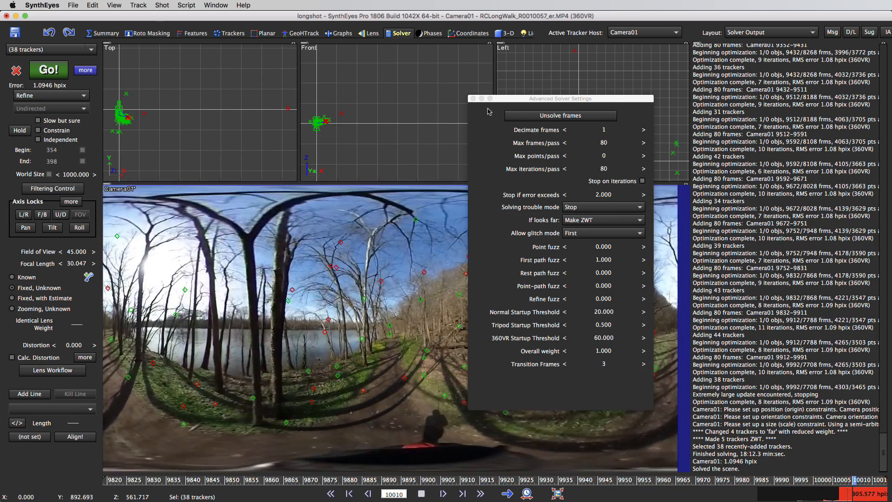
click(474, 99)
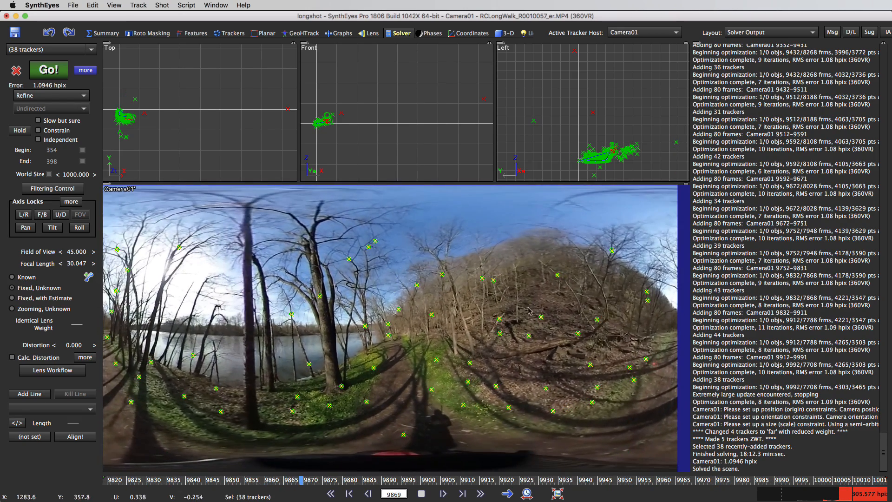
Examine the trackers and their solved positions by stopping playback and scrubbing back and forth between about frames 9870 and 9995
click(421, 494)
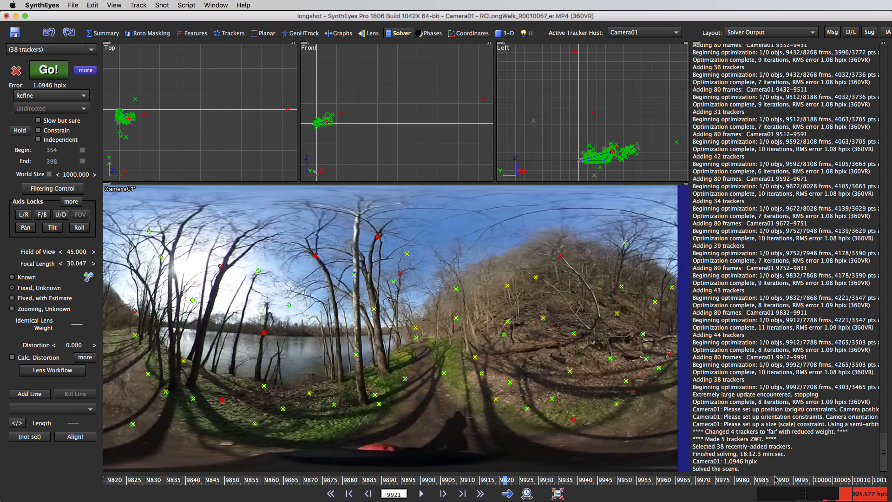
drag(867, 480, 611, 480)
drag(447, 420, 285, 398)
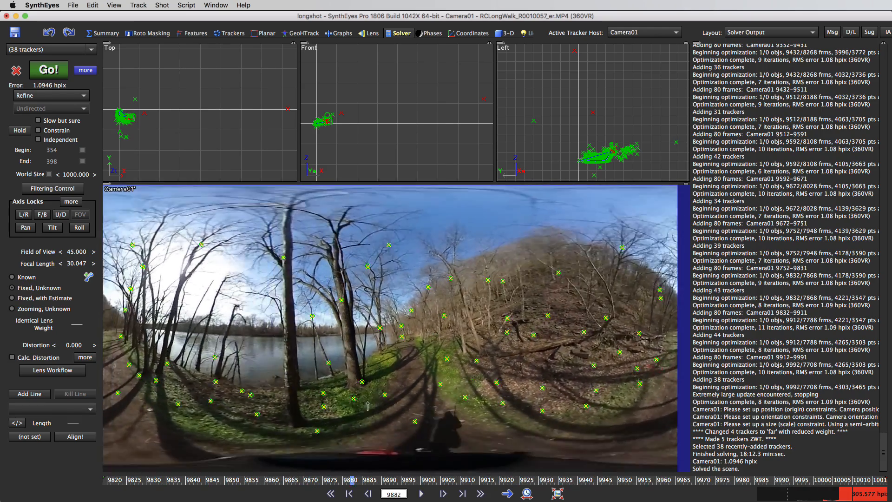
drag(436, 433, 471, 443)
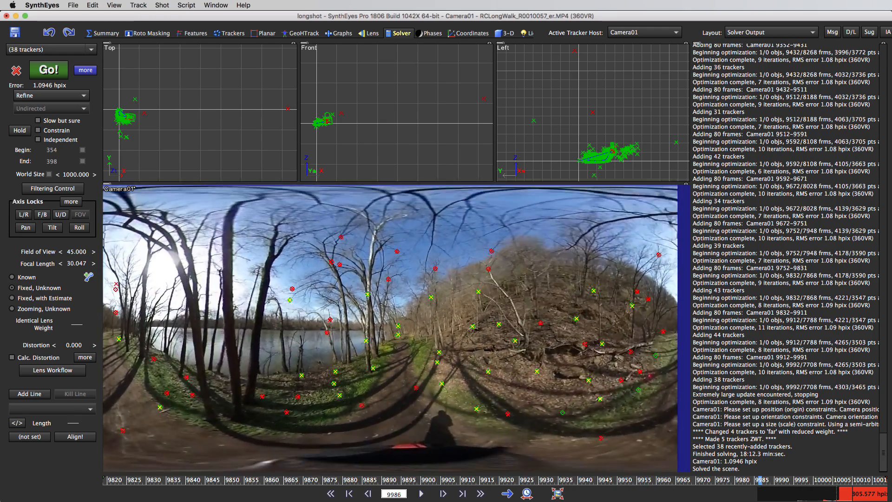
mouse_move(760, 480)
mouse_down()
mouse_move(842, 480)
mouse_move(744, 481)
mouse_move(875, 481)
mouse_move(701, 487)
mouse_move(832, 485)
mouse_move(792, 492)
mouse_up()
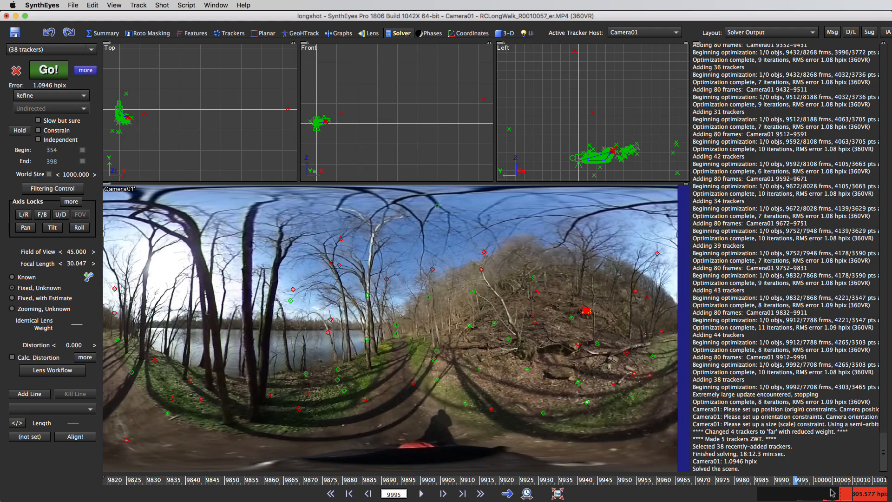
drag(818, 480, 708, 478)
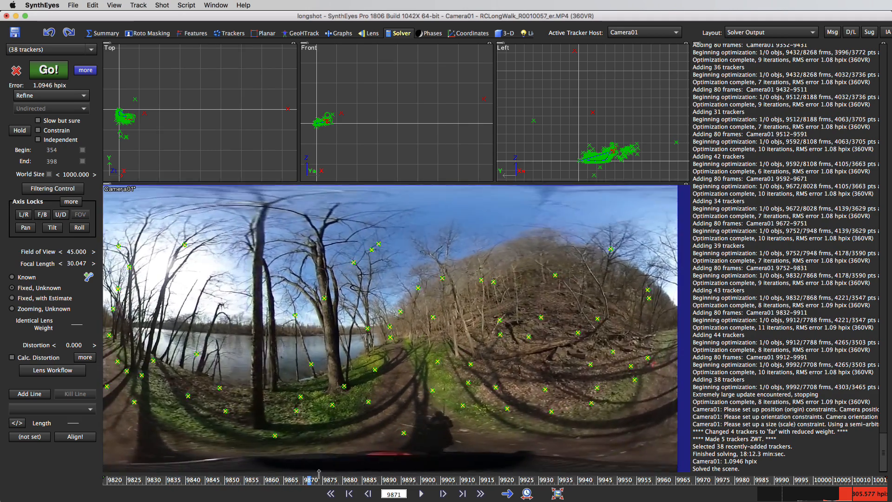
mouse_move(392, 495)
mouse_down()
mouse_move(469, 491)
mouse_move(235, 472)
mouse_move(151, 479)
mouse_move(438, 479)
mouse_up()
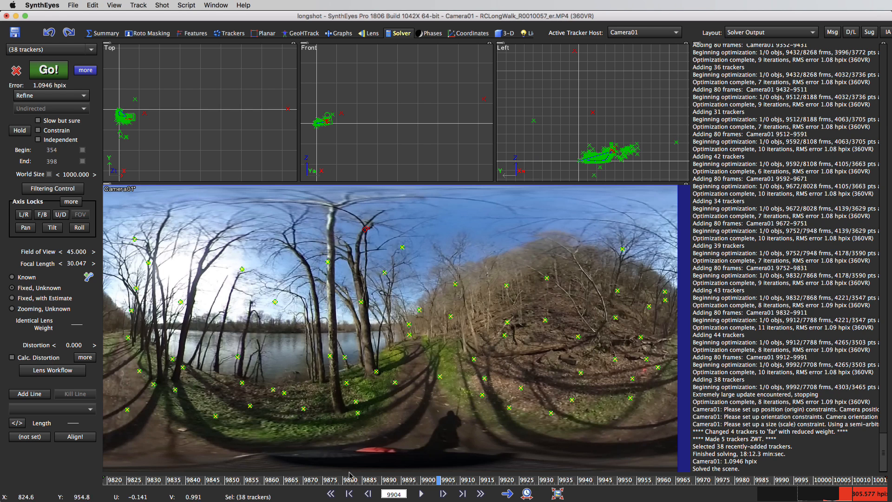
click(442, 480)
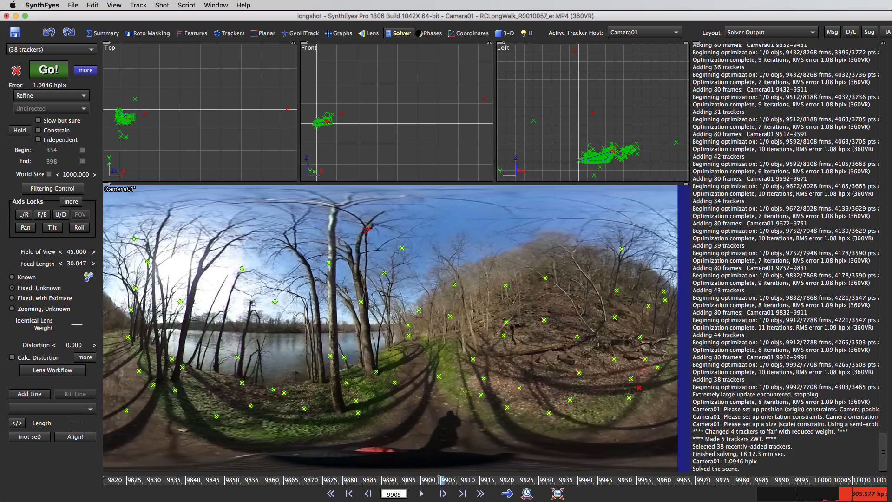
drag(439, 479, 342, 481)
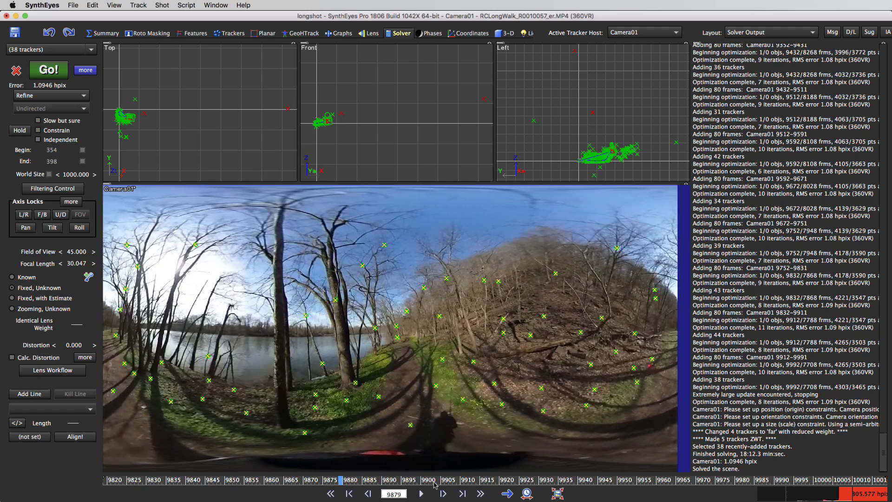
scroll(435, 481, down, 3)
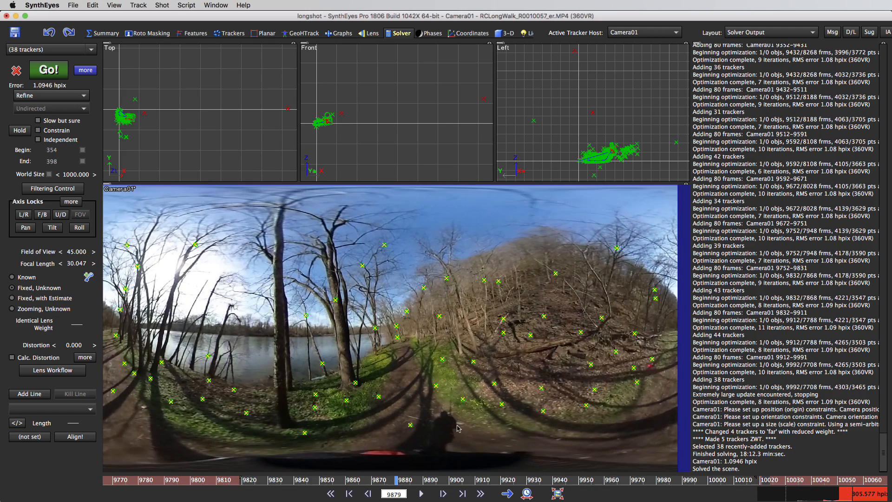
Inspect the outlying tracker at the sun-side edge of the 360 image at frame 9964 and clear the selection
drag(401, 480, 616, 501)
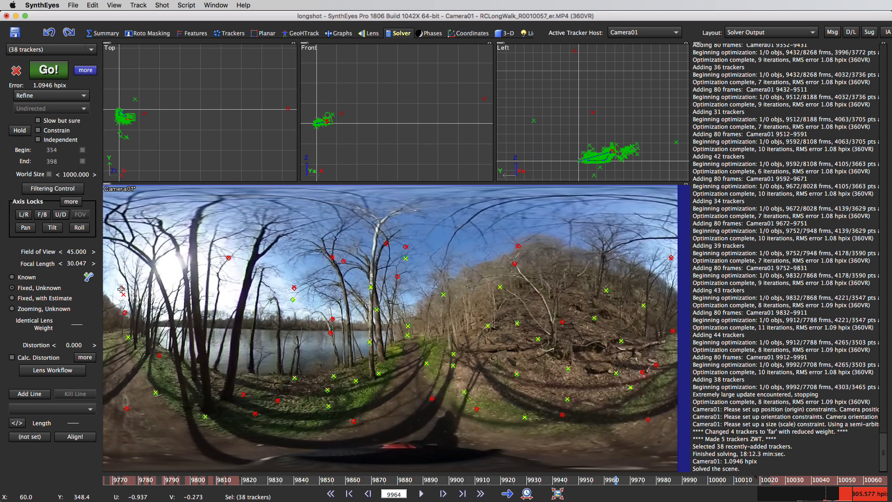
mouse_move(122, 289)
click(121, 290)
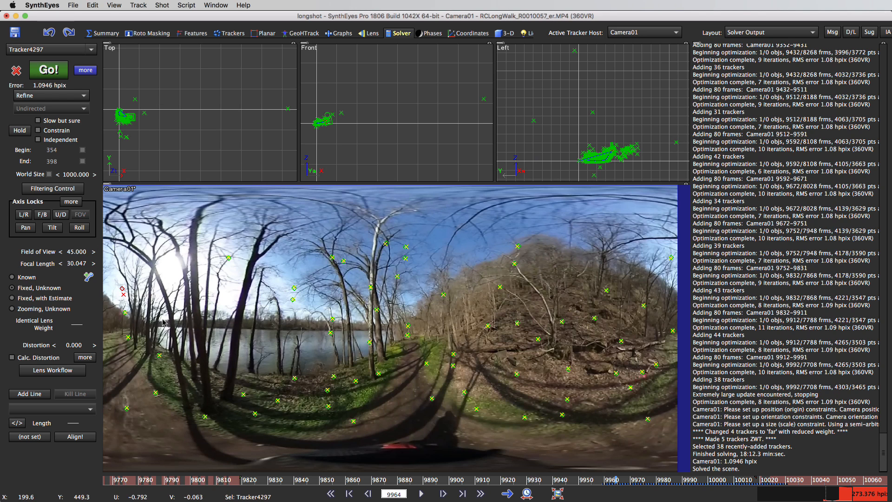
click(202, 321)
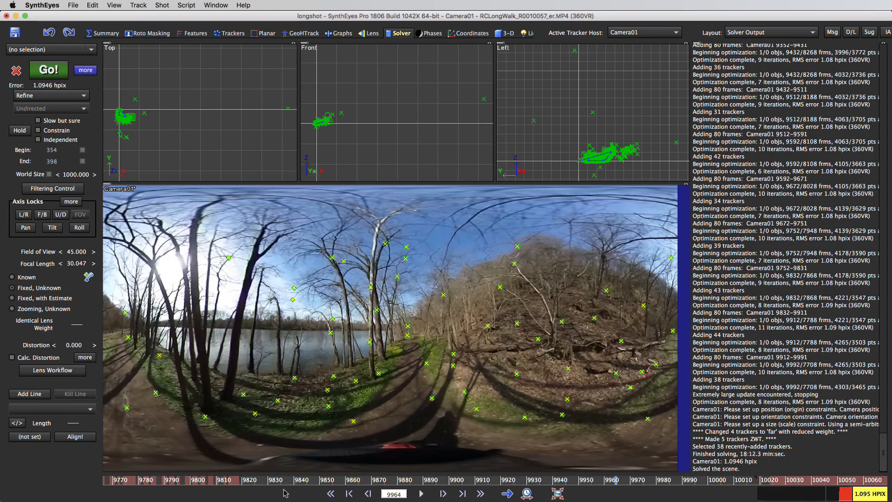
Go back to about frame 9854 and turn on the tracker radar display in the camera view
click(304, 480)
drag(334, 484, 248, 471)
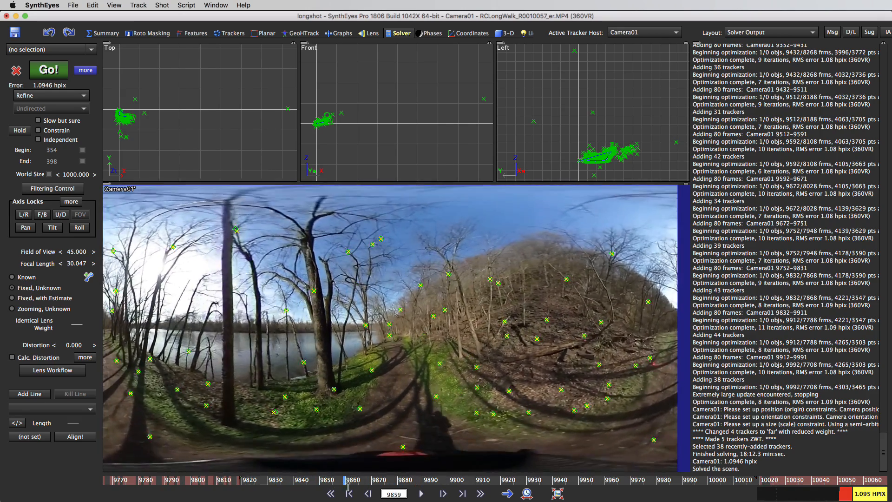
drag(349, 486, 317, 479)
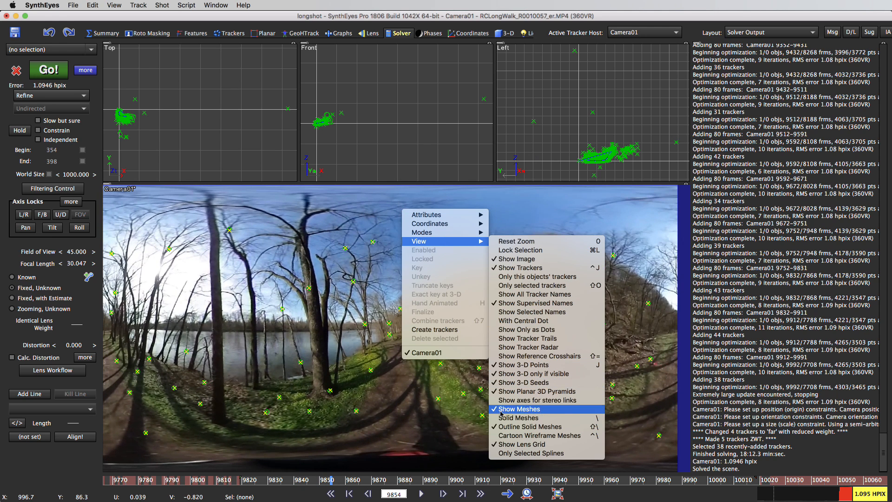
click(529, 347)
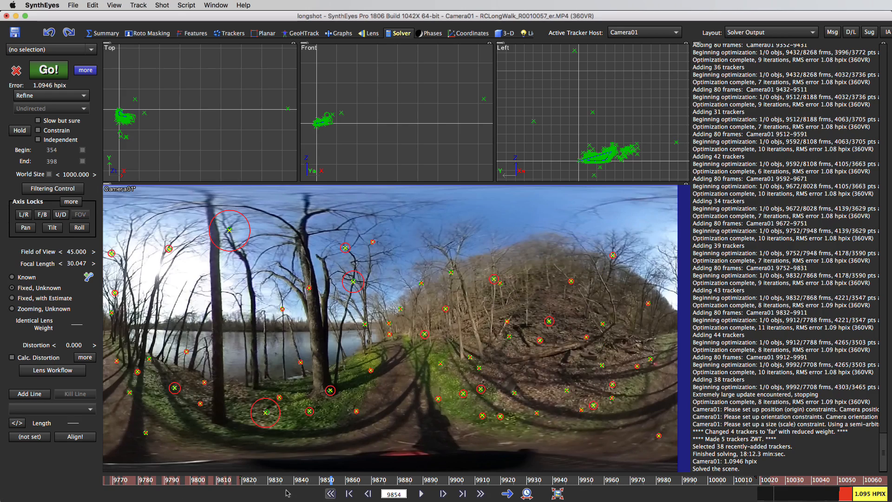
Delete the tracker with the large radar circle high in the tree at frame 9907
drag(276, 483, 468, 468)
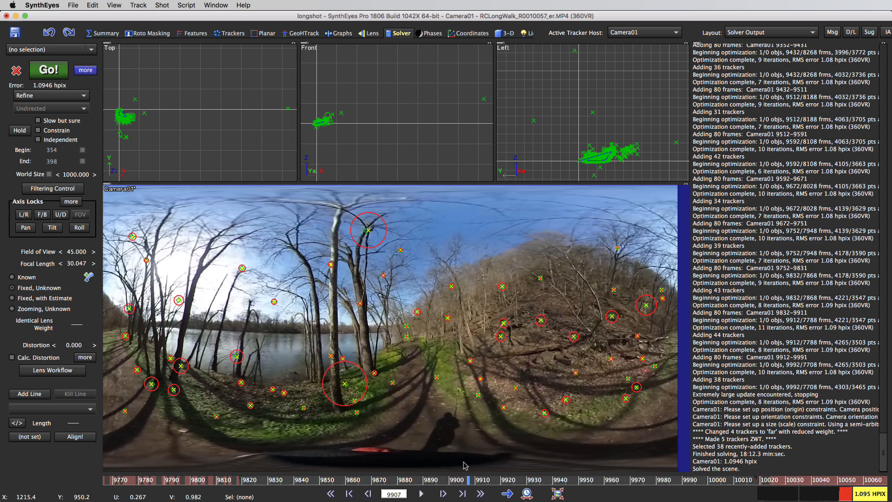
click(368, 229)
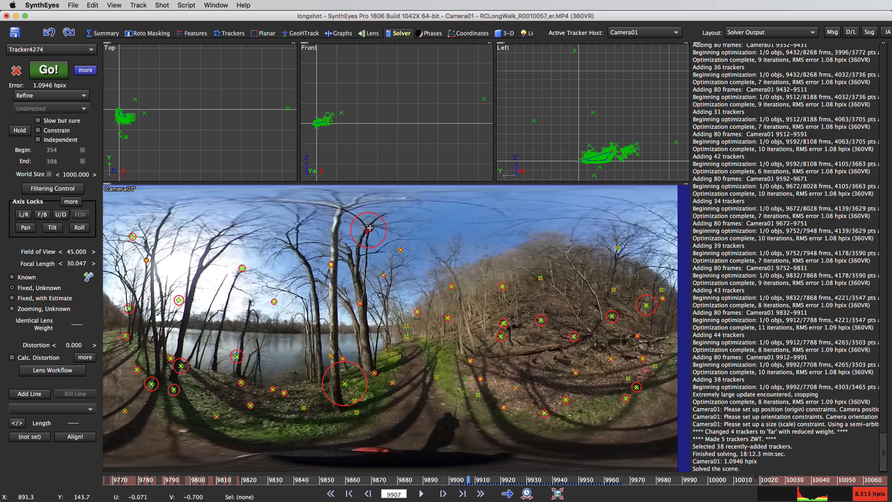
key(Delete)
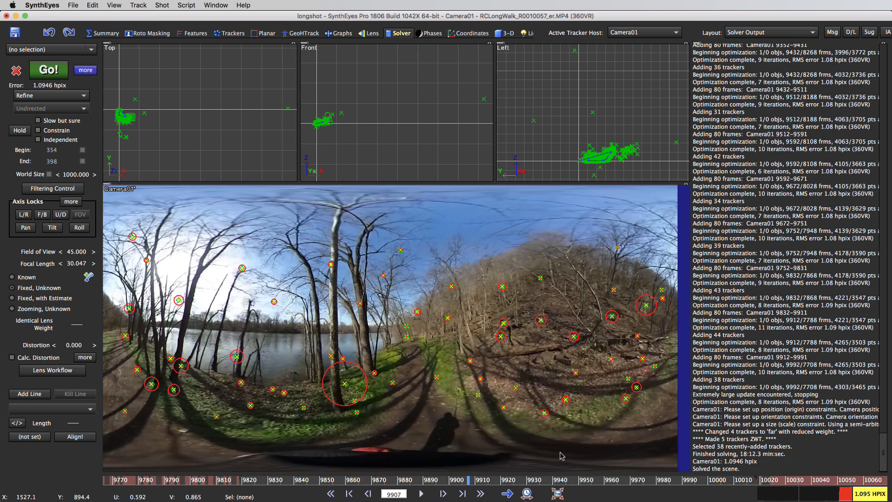
Delete the two trackers with the largest radar circles among the trees by the river at about frame 9820
click(459, 480)
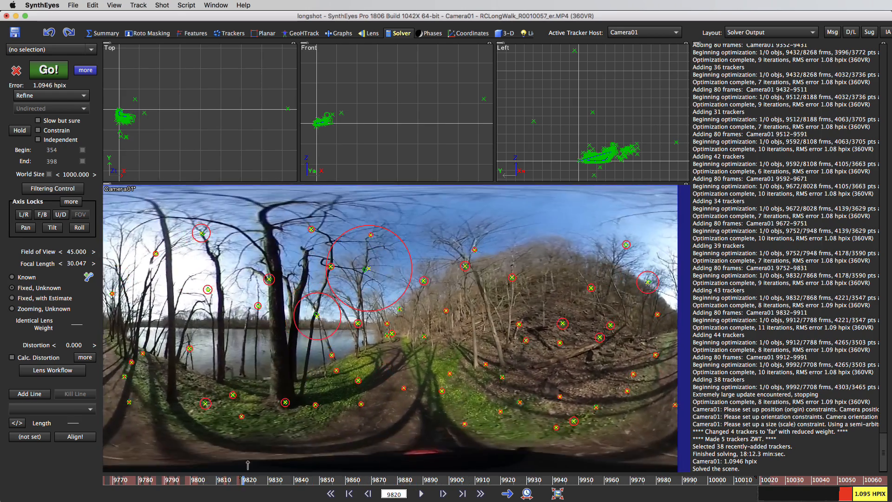
drag(248, 464, 292, 471)
drag(683, 490, 549, 489)
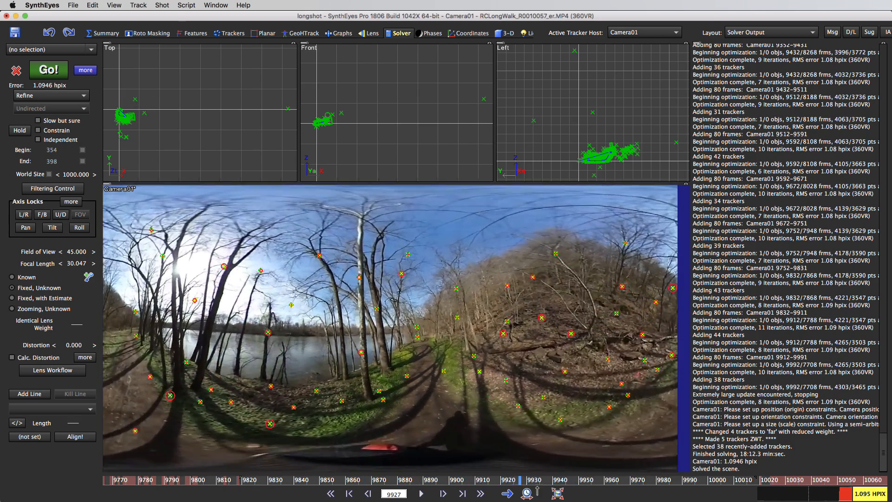
drag(537, 490, 473, 483)
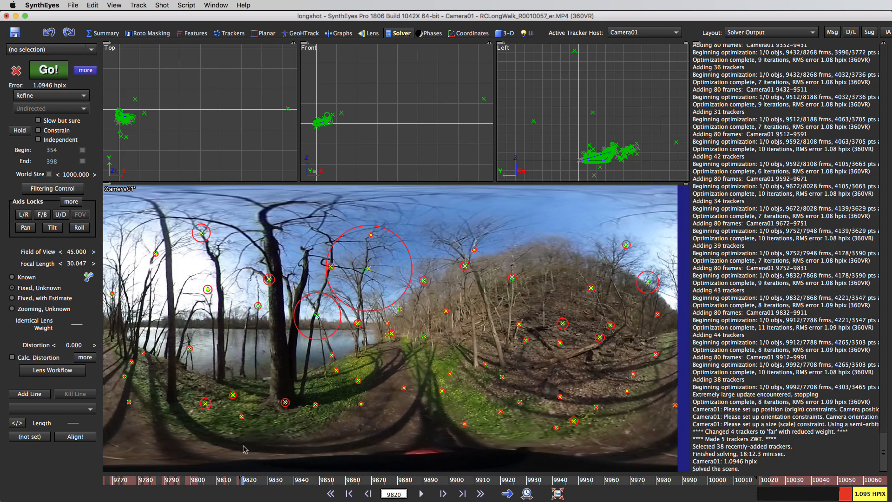
click(366, 270)
key(Delete)
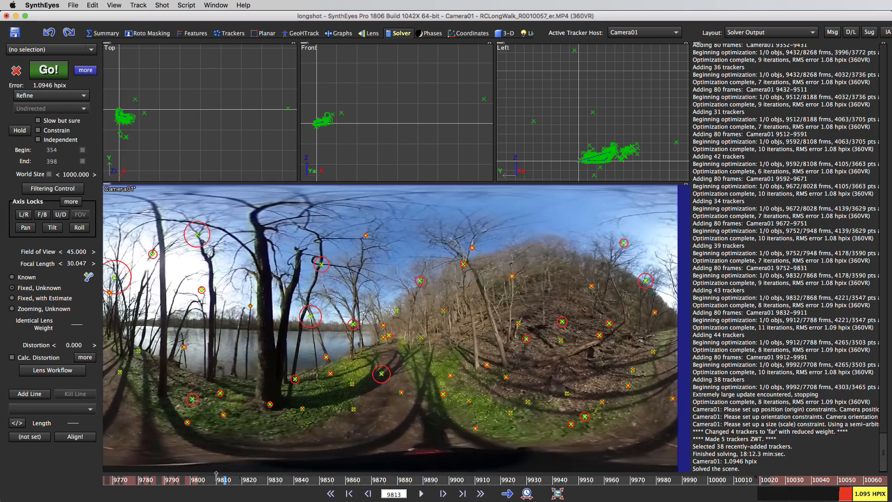
drag(239, 477, 250, 479)
drag(256, 479, 243, 479)
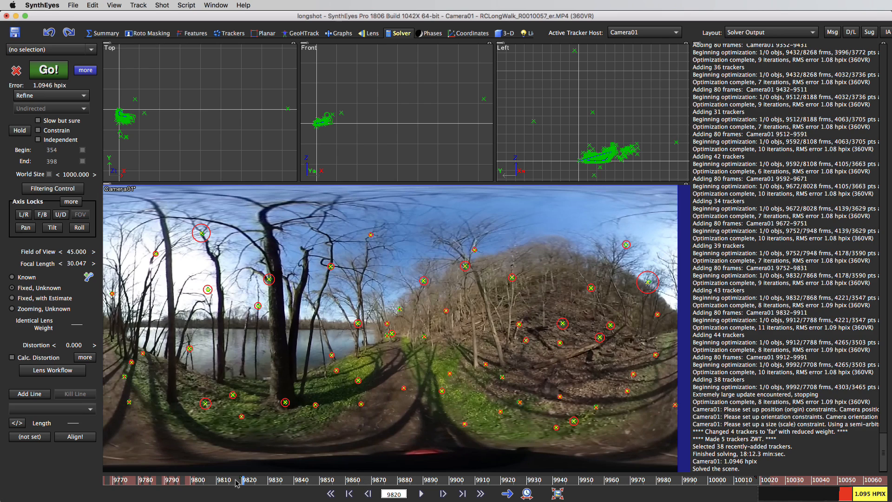
Delete the tracker with the large radar circle on the hillside tree at frame 9792
middle_drag(242, 484, 413, 484)
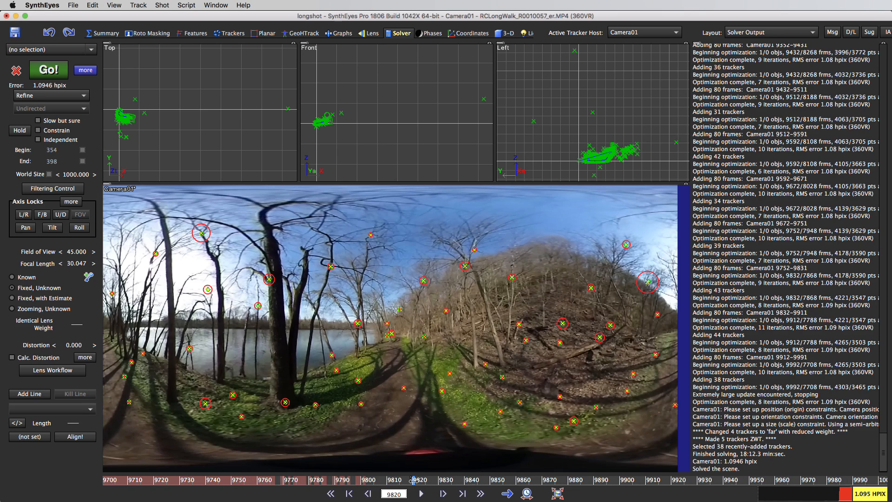
drag(413, 481, 341, 470)
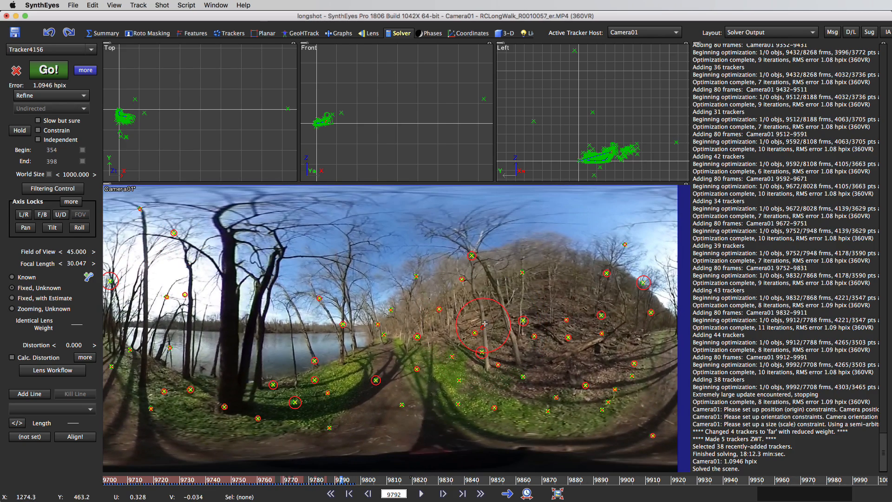
mouse_move(486, 323)
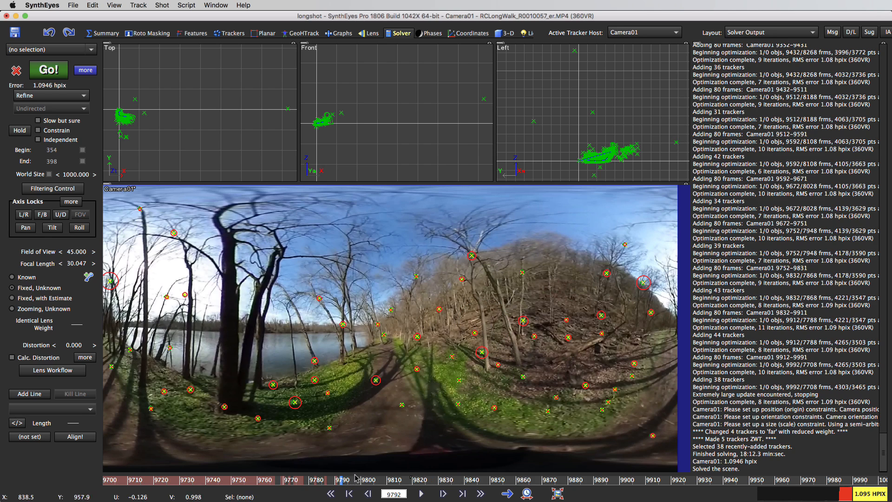
Temporarily disable Show 3-D only if visible at frame 9799 to view all solved 3-D points, and re-enable it
mouse_move(351, 483)
mouse_down()
mouse_move(216, 483)
mouse_move(359, 483)
mouse_up()
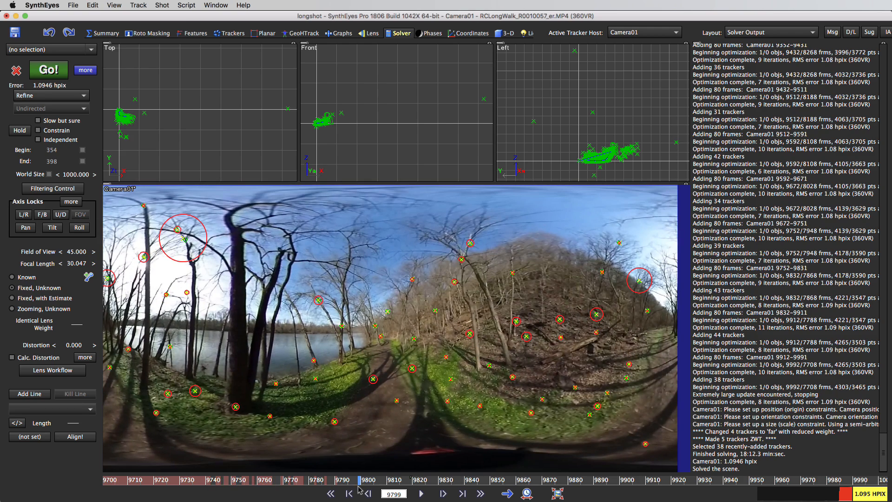
right_click(353, 203)
mouse_move(390, 238)
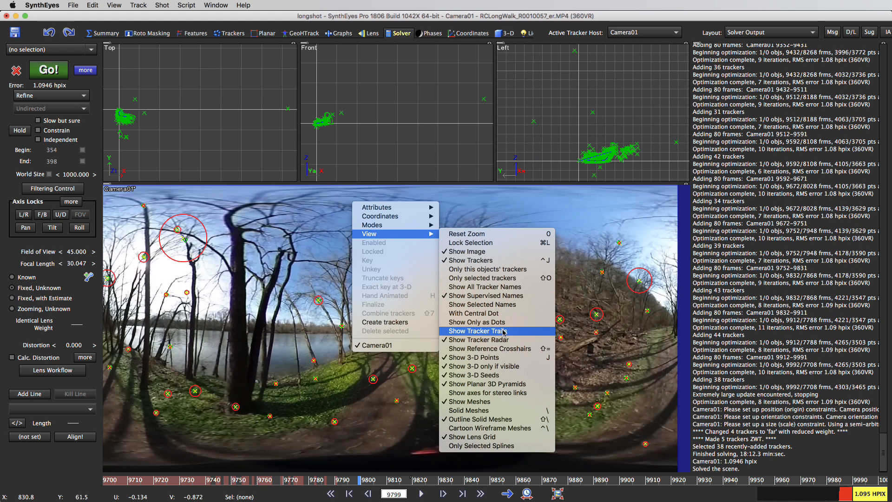
click(503, 367)
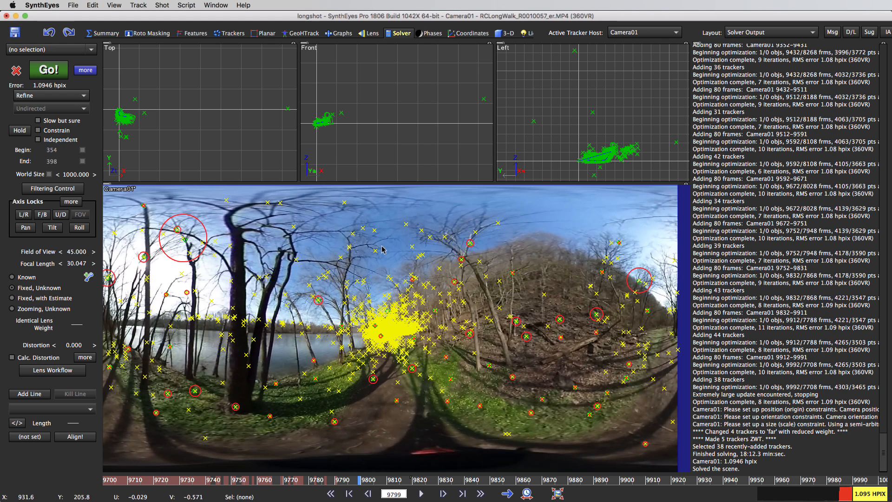
right_click(383, 213)
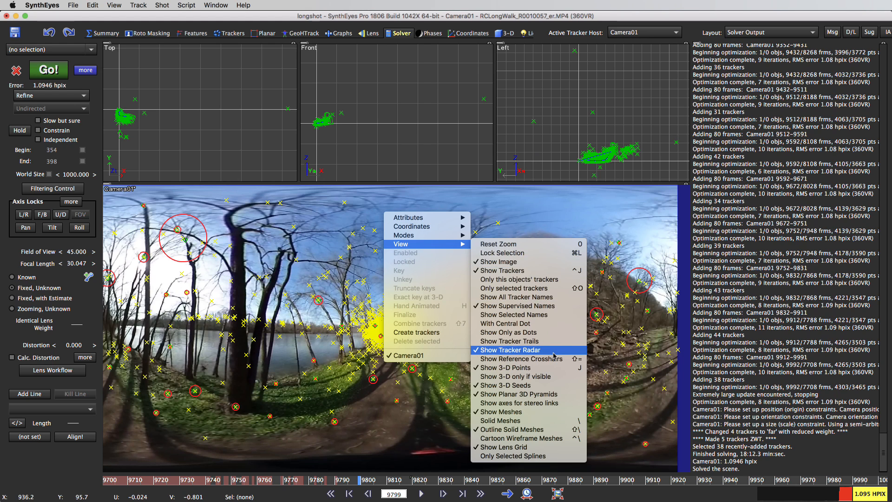
click(548, 378)
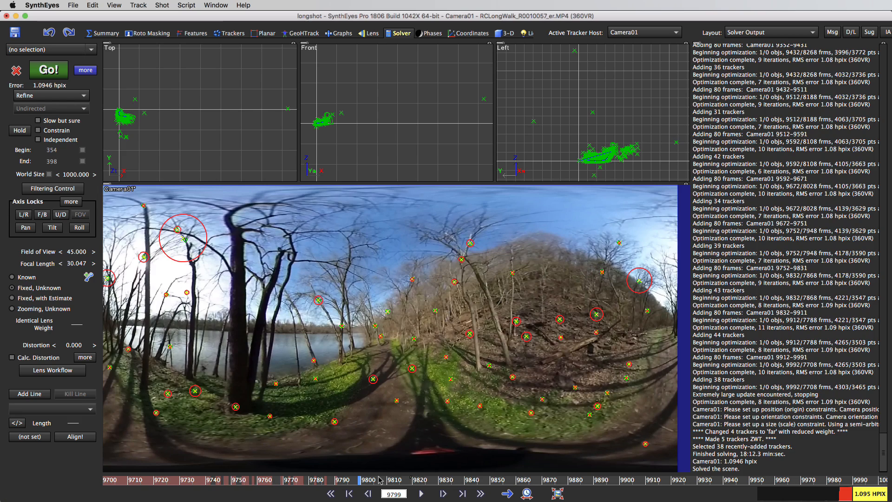
Delete the tracker with the large radar circle on the upper branches beside the river at frame 9807
drag(410, 479, 379, 483)
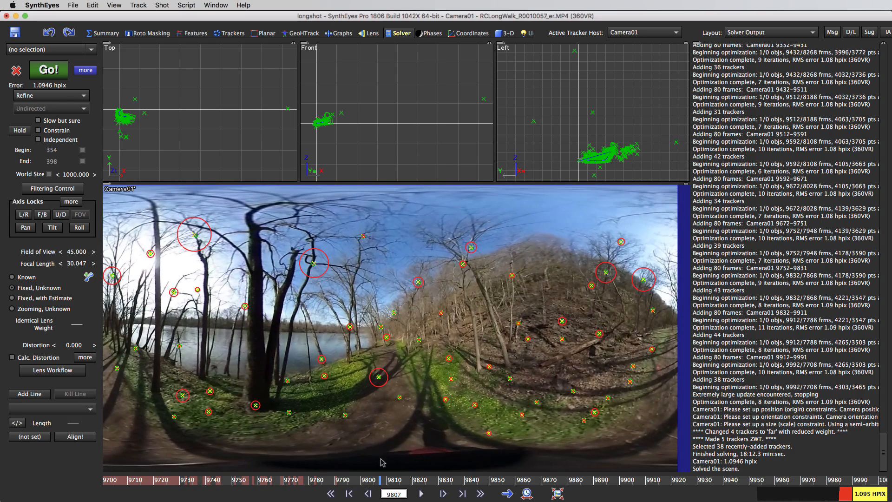
click(314, 263)
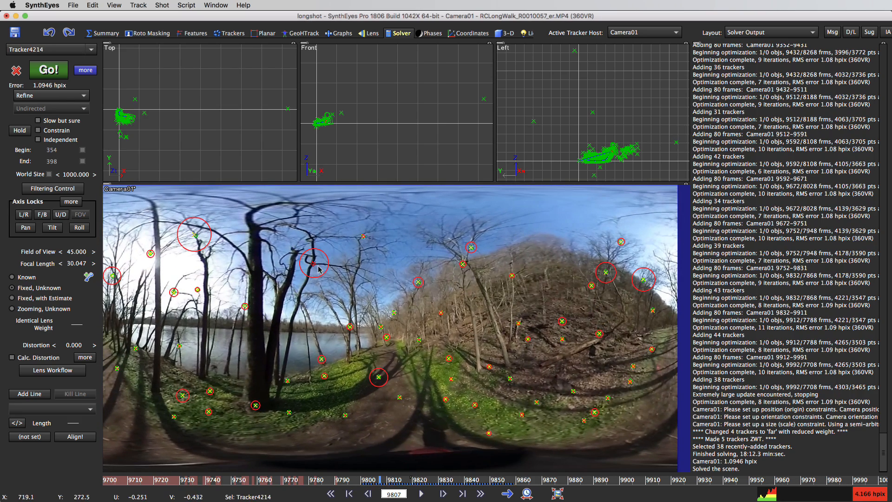
key(Delete)
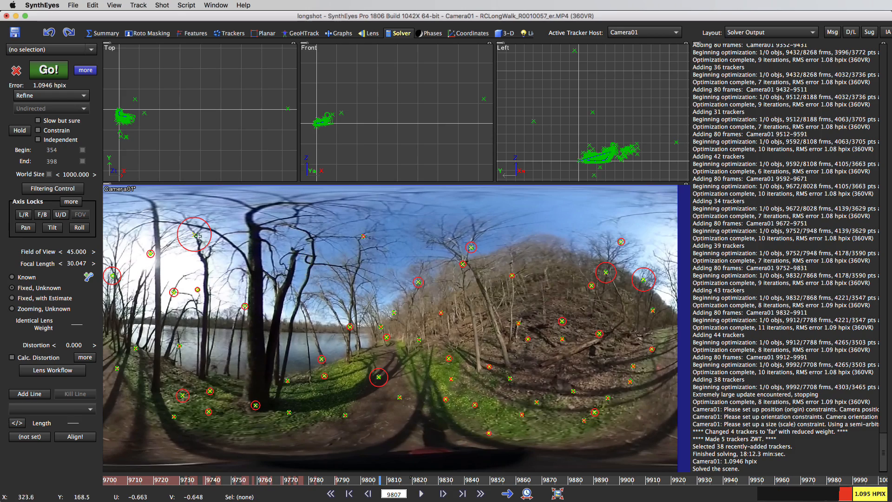
Run the Unsolve frames script on 200 frames from the shot's end, with a minimum of 12 frames and 12 trackers
drag(384, 486, 706, 490)
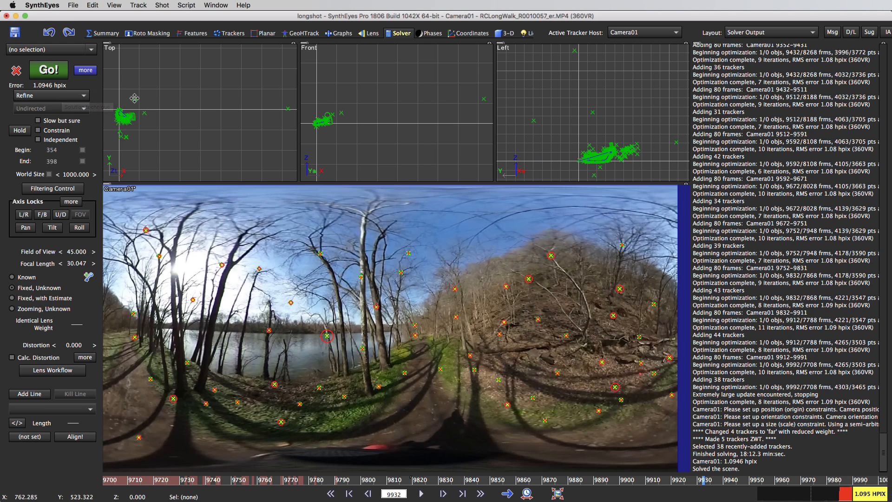
click(185, 5)
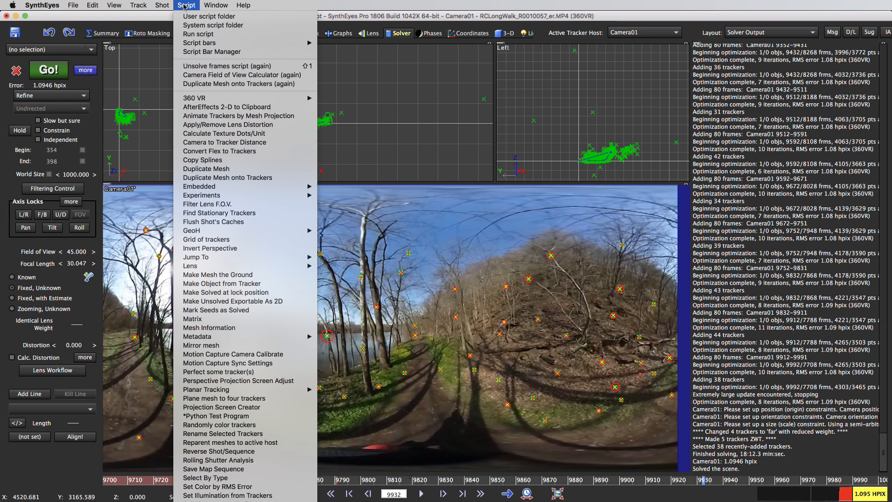
click(217, 66)
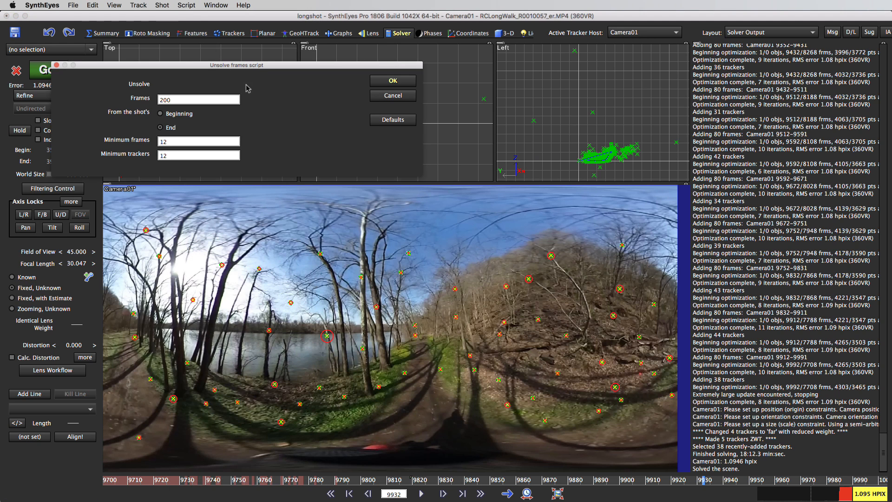
drag(222, 63, 313, 111)
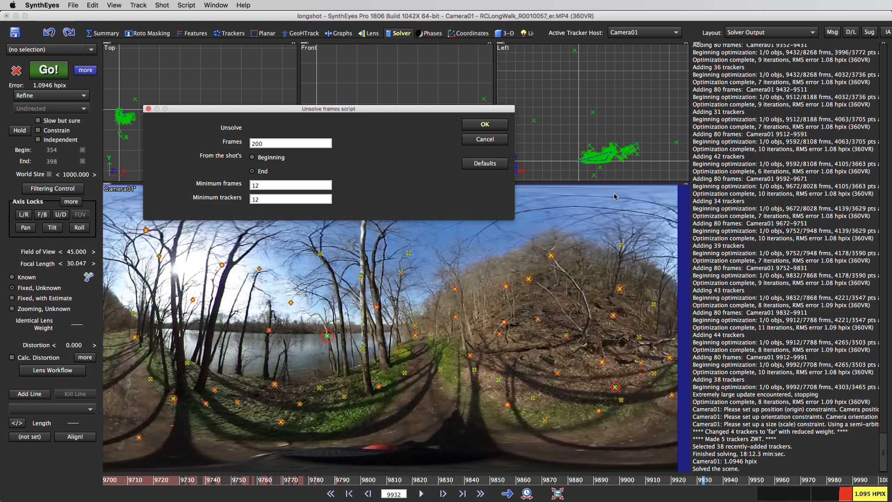
click(485, 126)
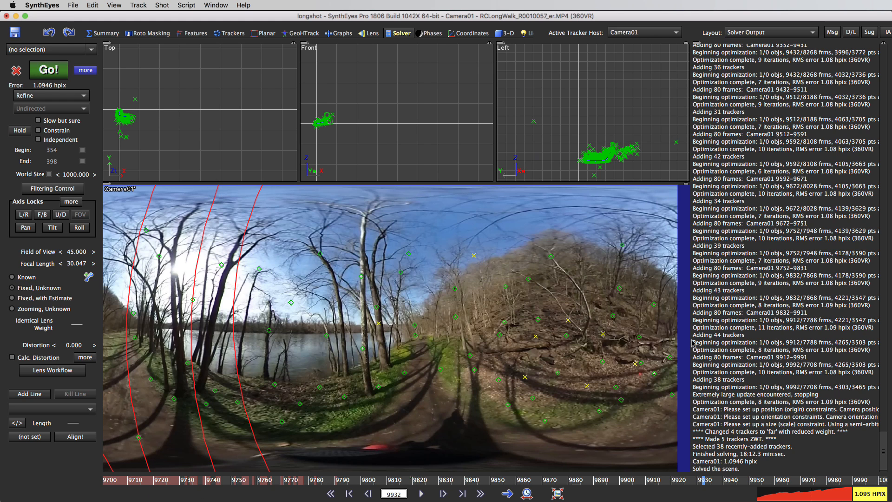
Turn off the tracker radar display, continue the camera solve in Refine mode, and accept the result
right_click(428, 218)
mouse_move(480, 252)
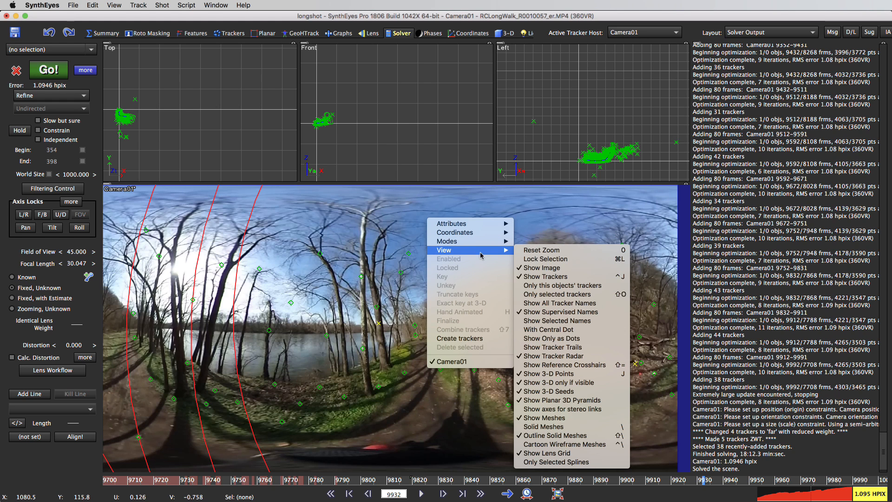
click(565, 357)
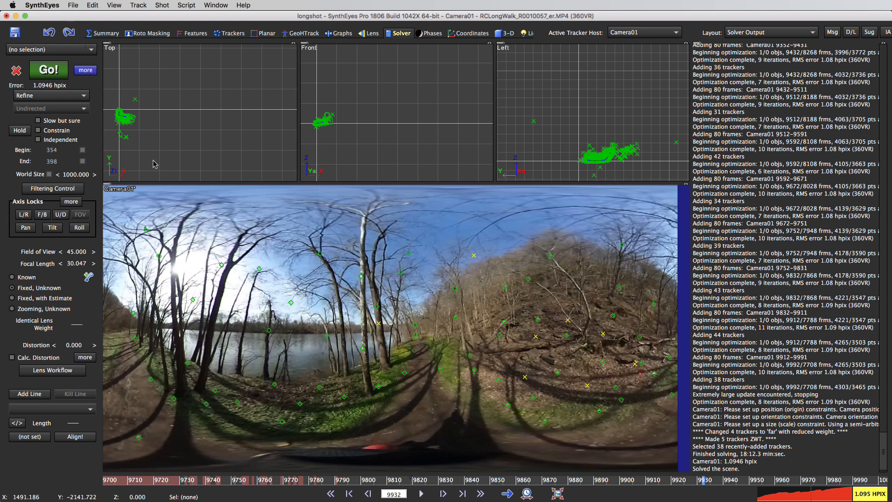
click(49, 70)
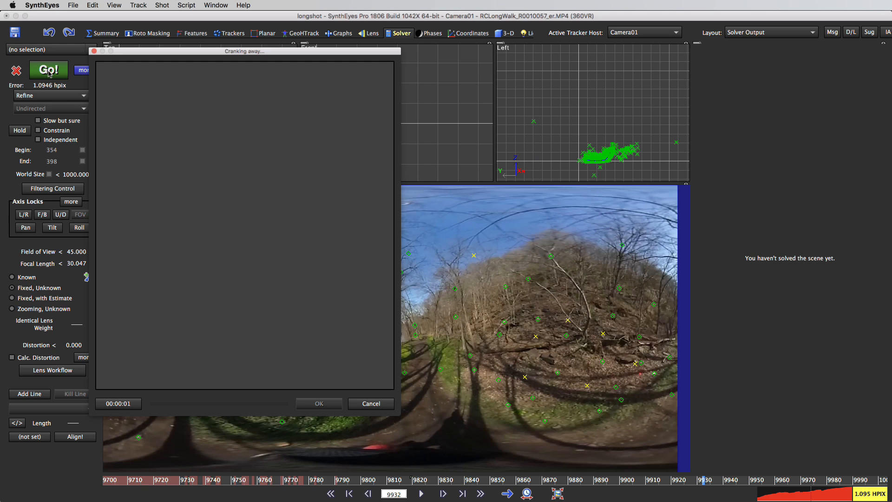
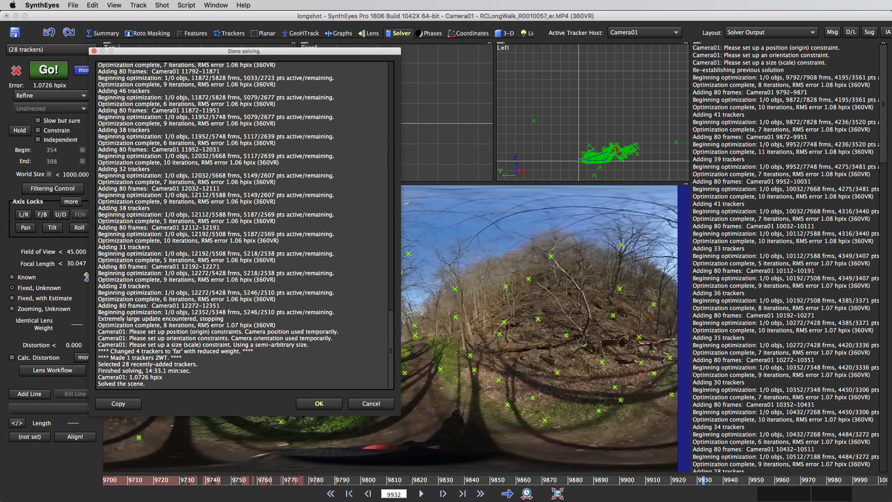
click(319, 405)
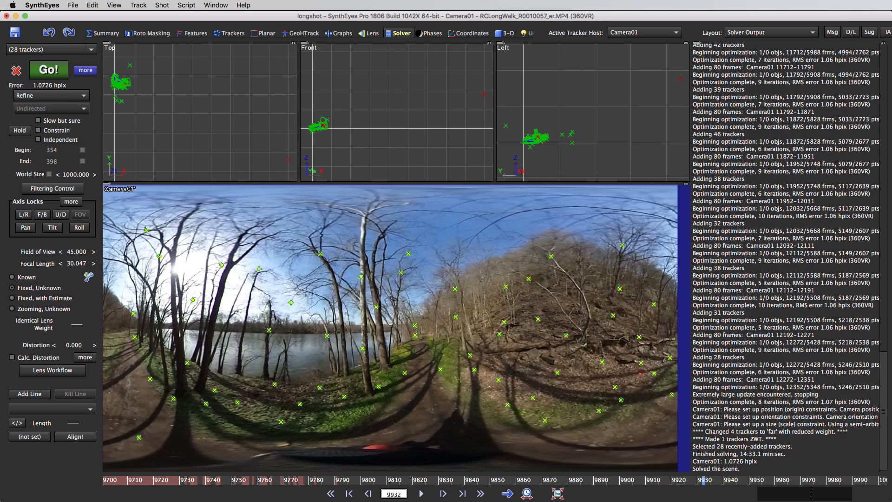
Show the whole shot in the time bar, go to frame 12114 and play the shot from there to check the trackers
click(526, 493)
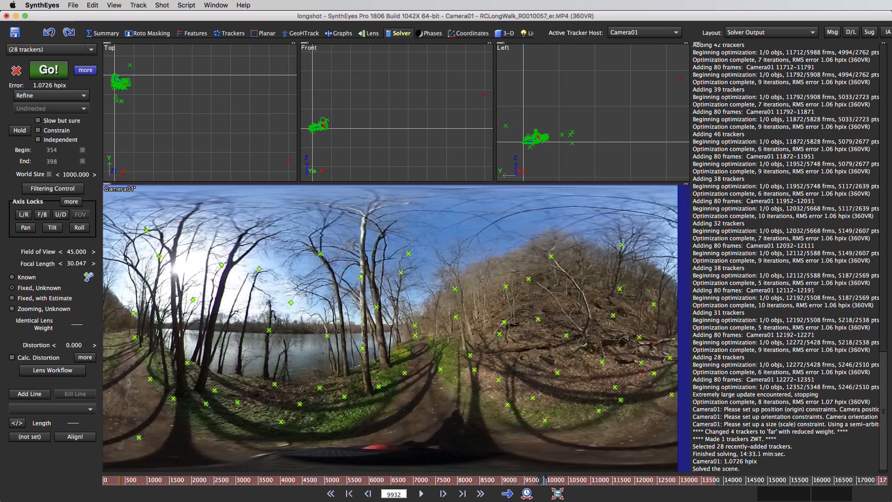
right_click(640, 483)
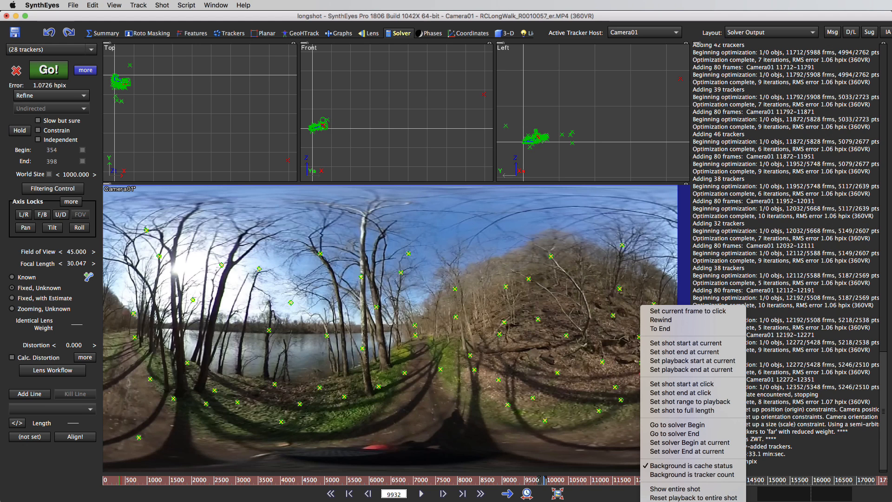
key(Escape)
right_click(656, 479)
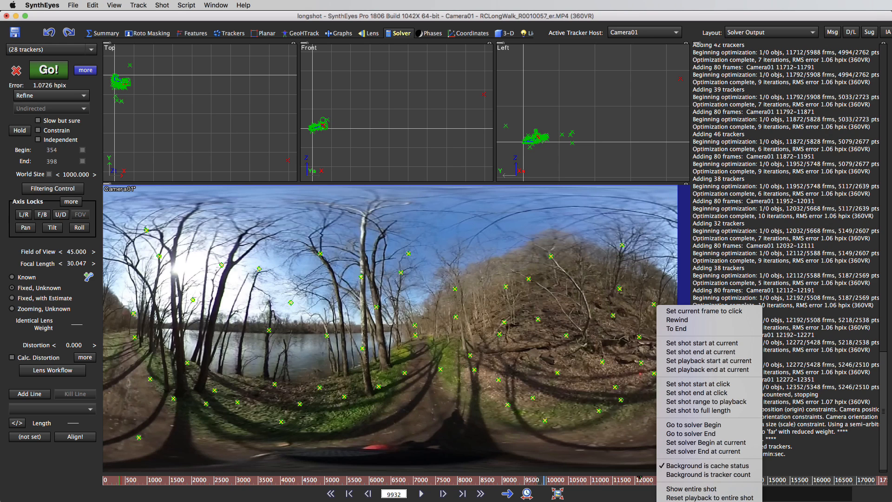
click(696, 393)
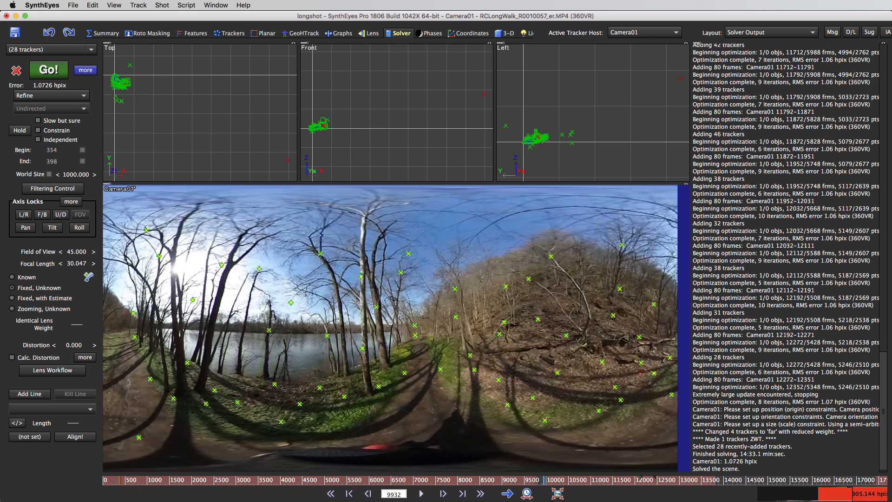
right_click(654, 479)
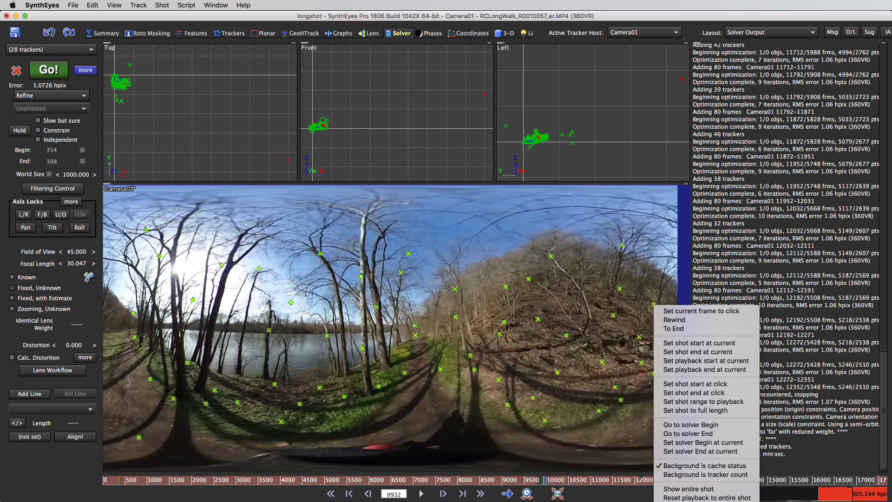
key(Escape)
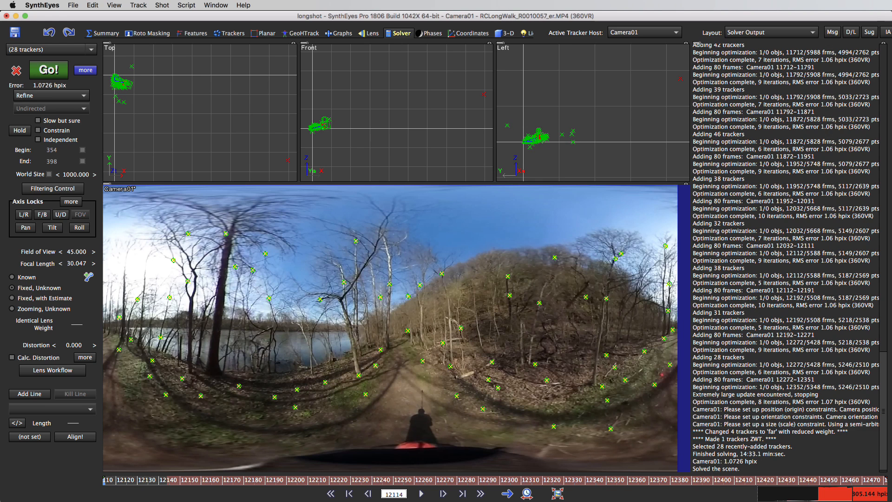
click(421, 494)
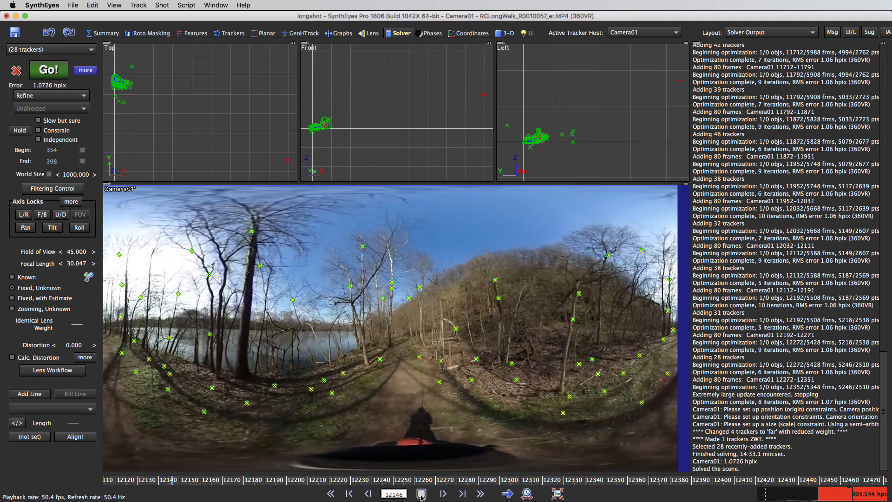
click(421, 494)
Delete the bad tracker in the trees beyond the hillside, at the edge of the panorama, at frame 12244
drag(635, 481, 381, 441)
click(668, 299)
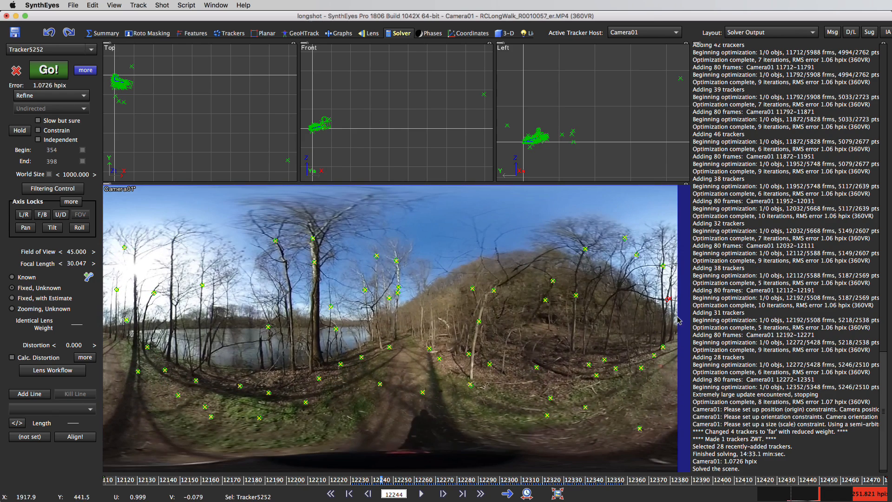
click(667, 314)
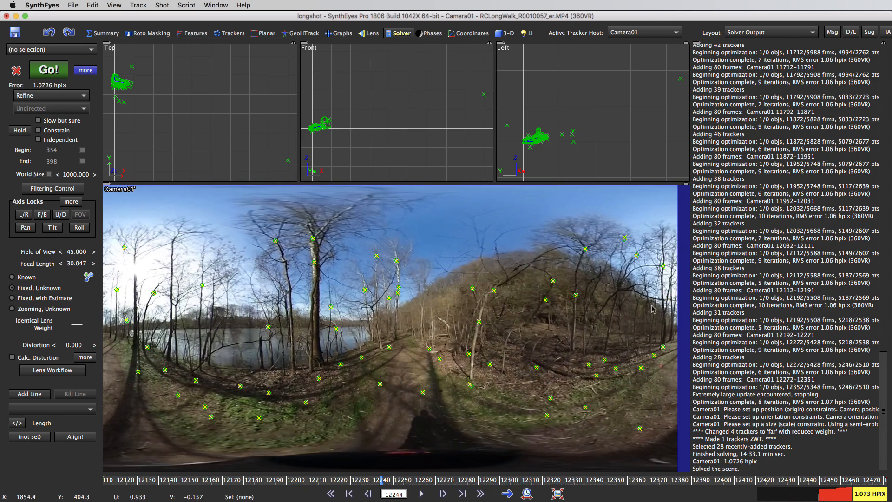
Turn on the tracker radar display in the camera view
right_click(479, 264)
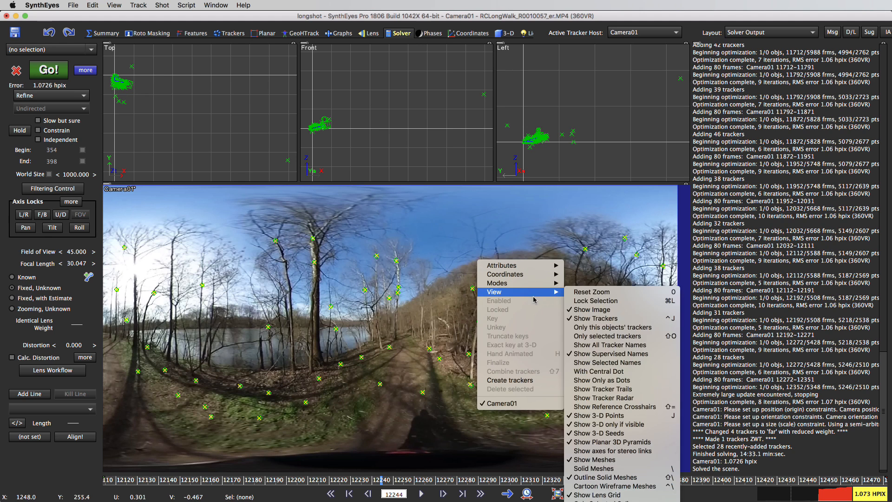
mouse_move(562, 292)
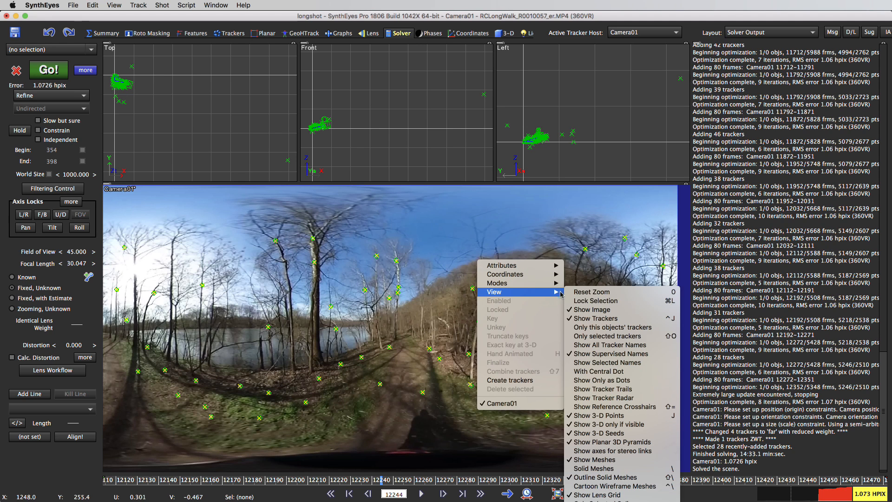
click(650, 398)
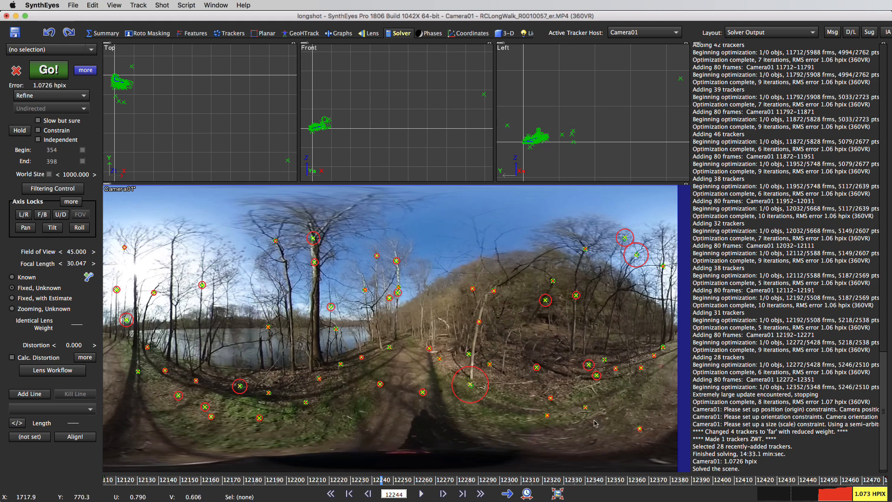
Delete the tracker with the largest radar circle, in the trees at the panorama's edge, at frame 12182
click(384, 480)
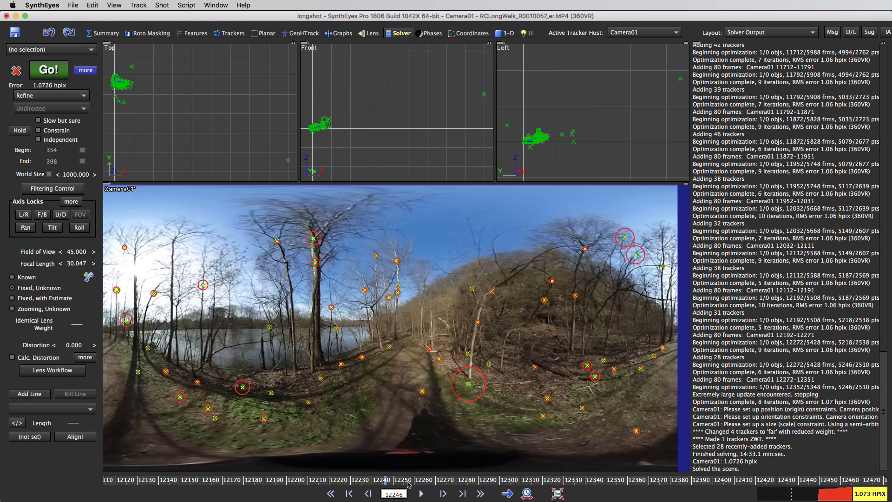
middle_drag(395, 481, 491, 501)
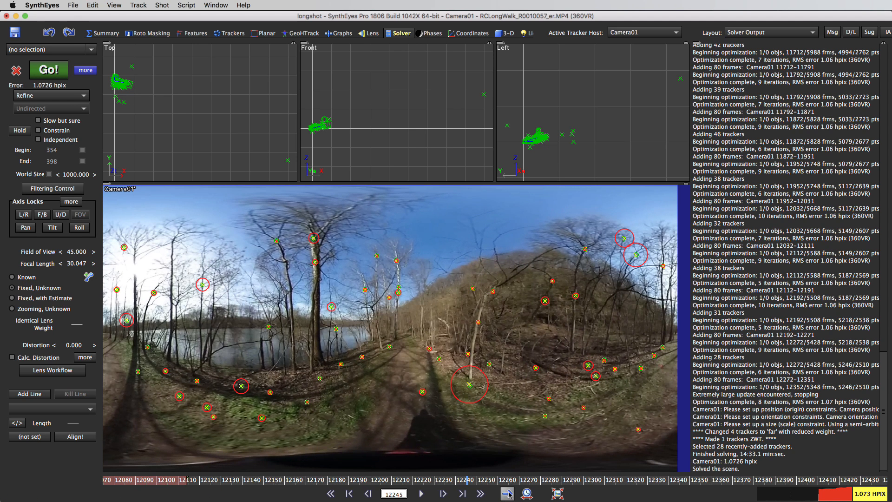
drag(511, 481, 332, 447)
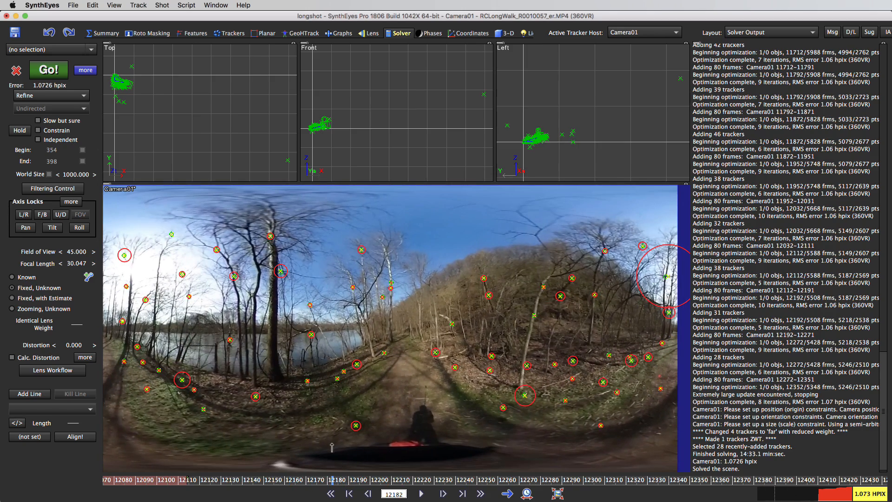
click(666, 277)
key(Delete)
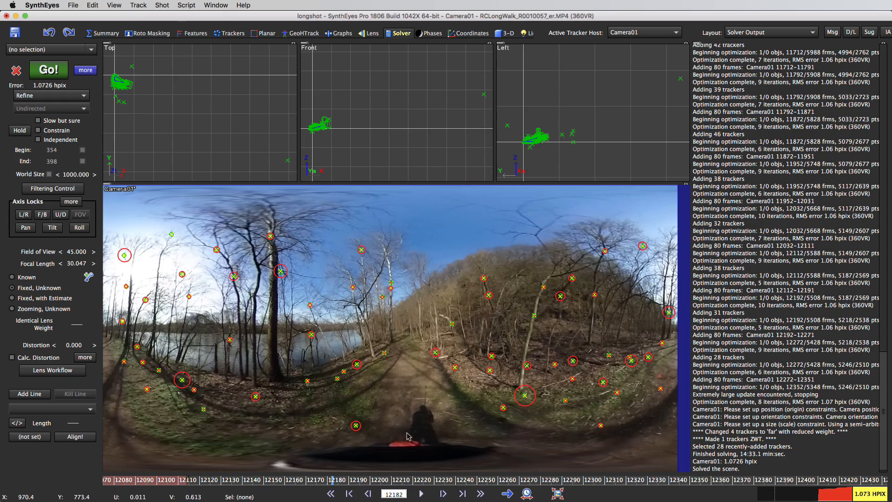
Play and scrub the latest solved frames, and delete the tracker with the large radar circle between the riverside trees at frame 12090
drag(338, 480, 184, 459)
click(421, 494)
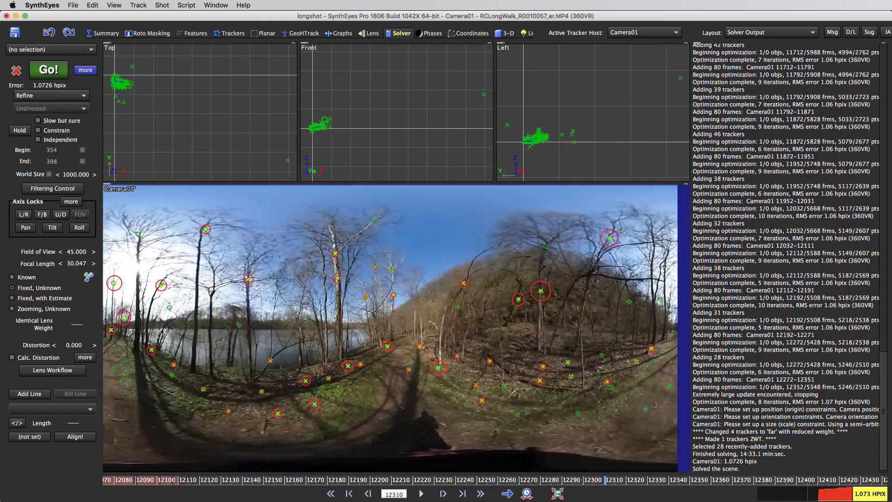
drag(876, 479, 122, 418)
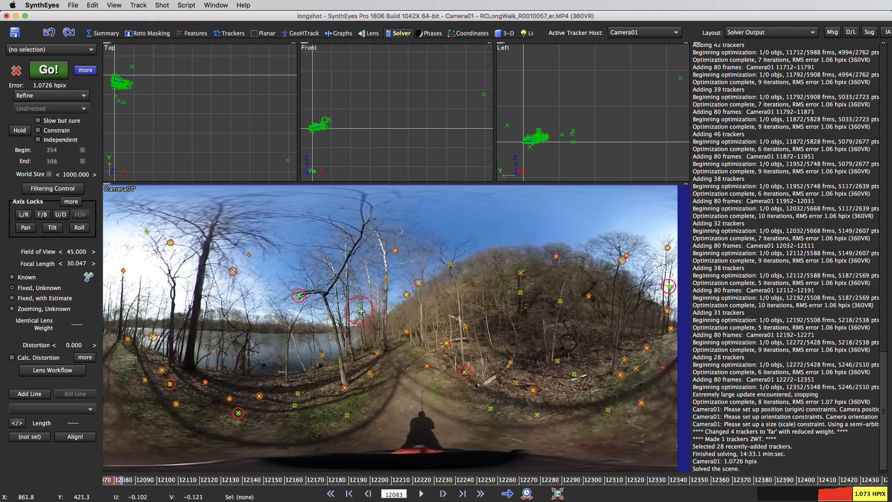
drag(198, 481, 138, 482)
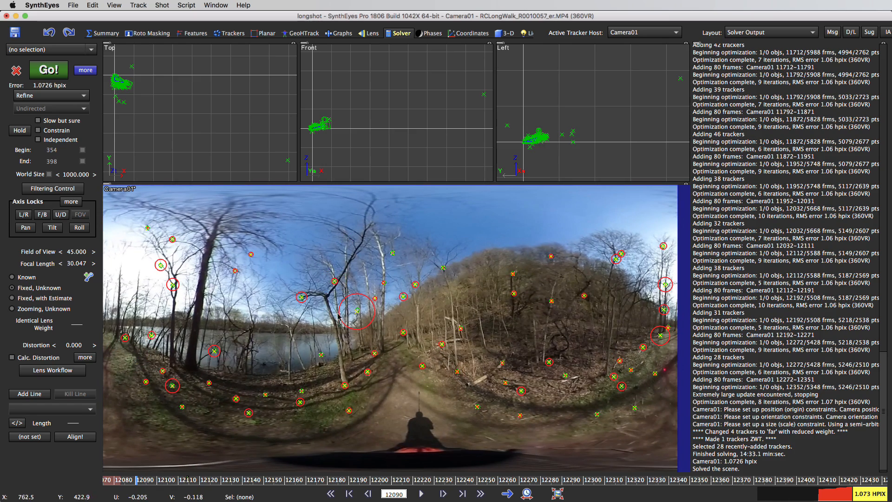
click(359, 313)
Delete the tracker on the hill's skyline at frame 12114
mouse_move(379, 482)
mouse_down()
mouse_move(126, 449)
mouse_move(282, 473)
mouse_move(151, 450)
mouse_move(185, 457)
mouse_move(176, 454)
mouse_up()
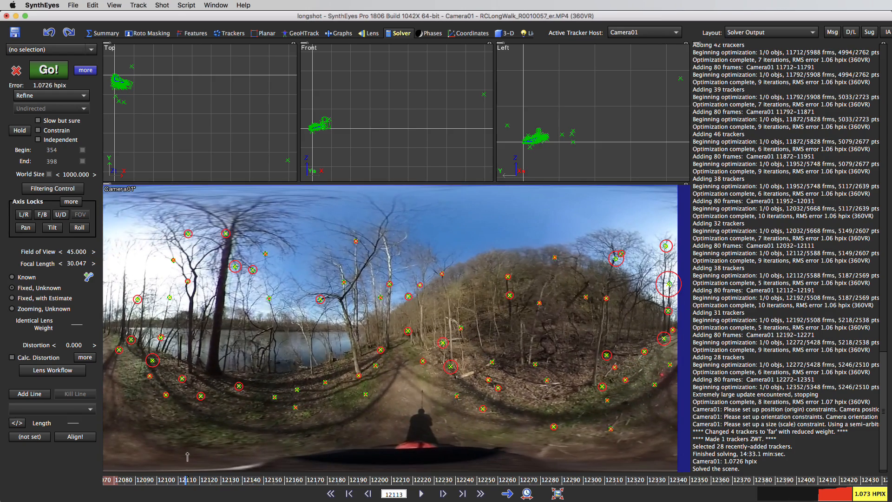
click(555, 258)
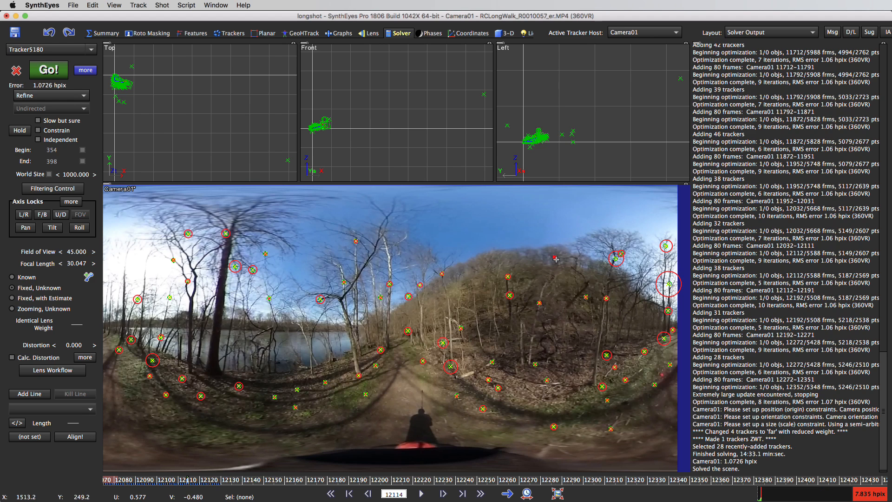
key(Delete)
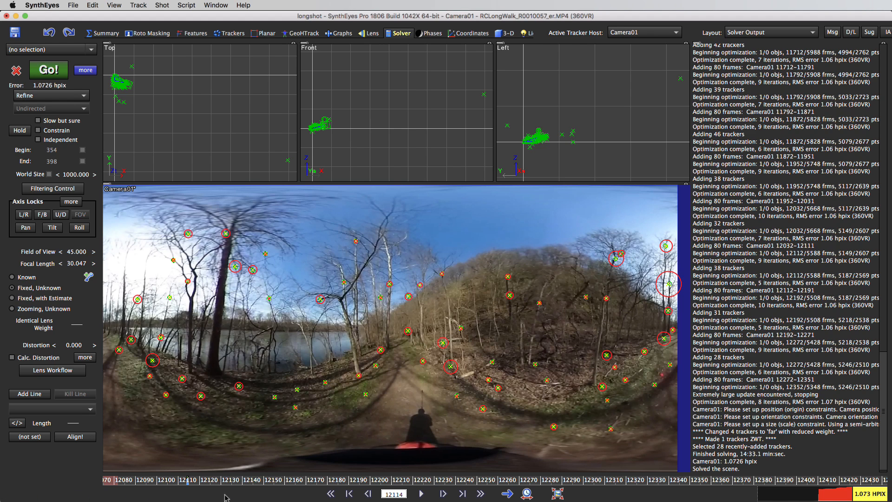
Examine the tracker among the trees over the river by scrubbing between frames 12204 and 12281
drag(197, 474, 339, 474)
mouse_move(488, 475)
mouse_down()
mouse_move(440, 475)
mouse_move(508, 474)
mouse_move(395, 475)
mouse_move(478, 478)
mouse_up()
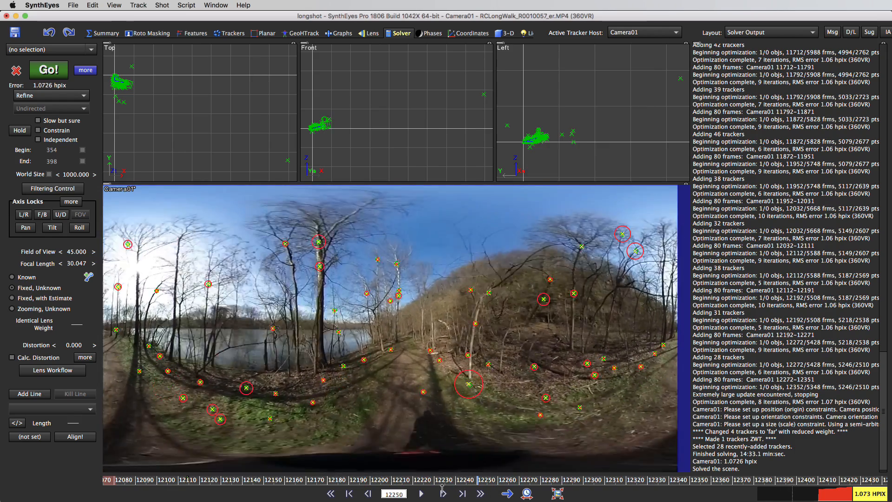
mouse_move(376, 479)
mouse_down()
mouse_move(264, 474)
mouse_move(408, 493)
mouse_move(378, 486)
mouse_up()
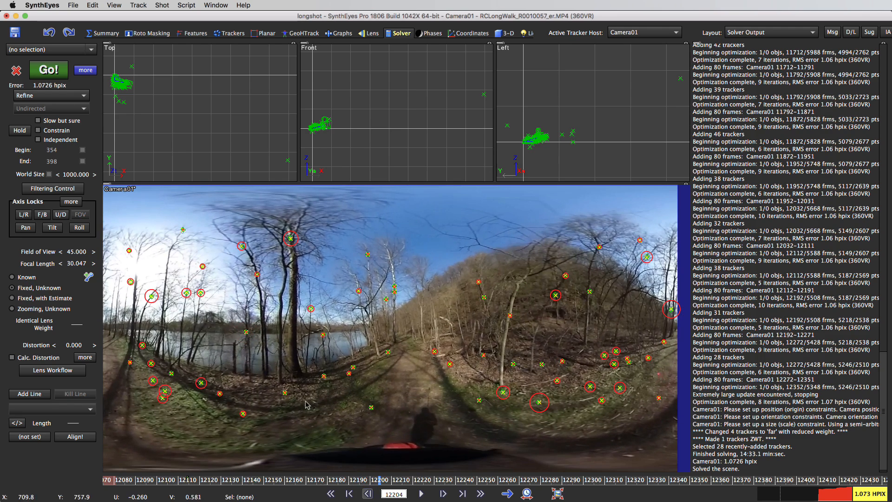
click(246, 331)
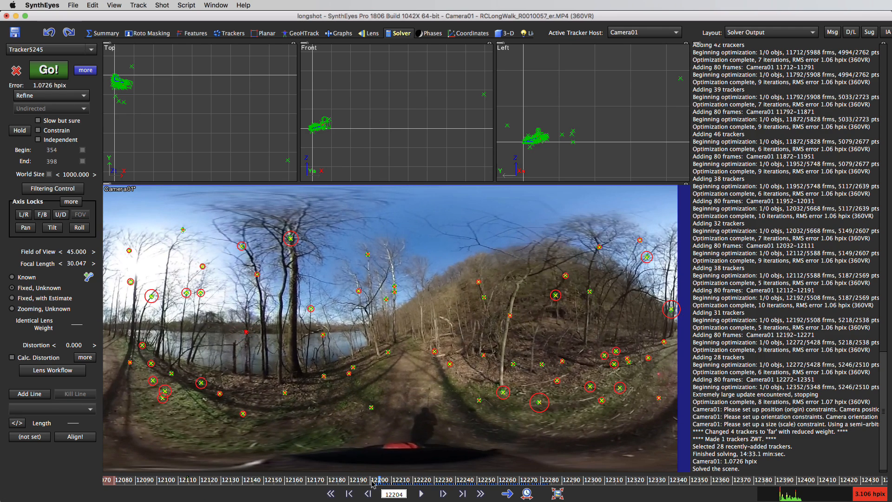
mouse_move(400, 486)
mouse_down()
mouse_move(341, 488)
mouse_move(394, 487)
mouse_up()
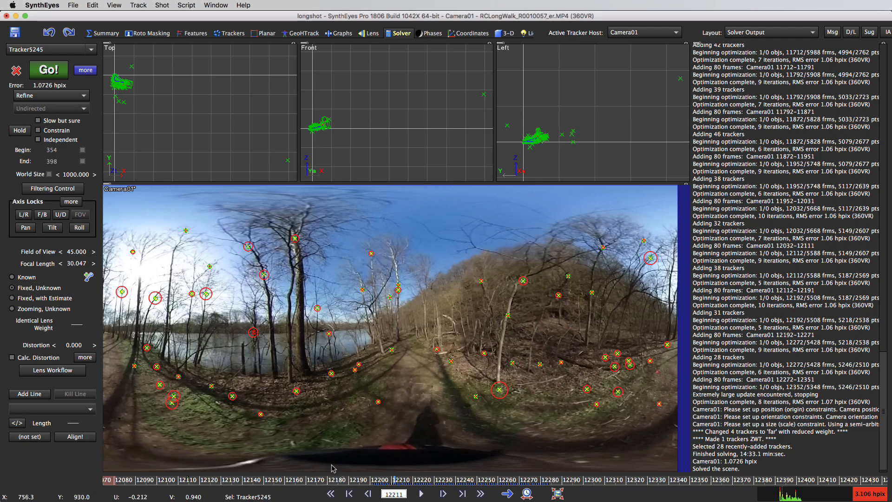
click(378, 480)
drag(358, 480, 544, 479)
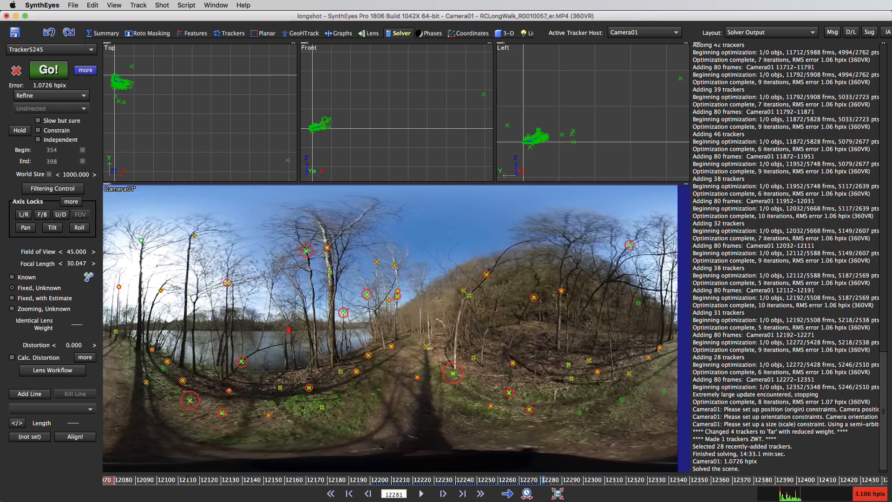
Unsolve 200 frames from the shot's end with minimums of 12 frames and 12 trackers, and continue the camera solve in Refine mode
click(188, 5)
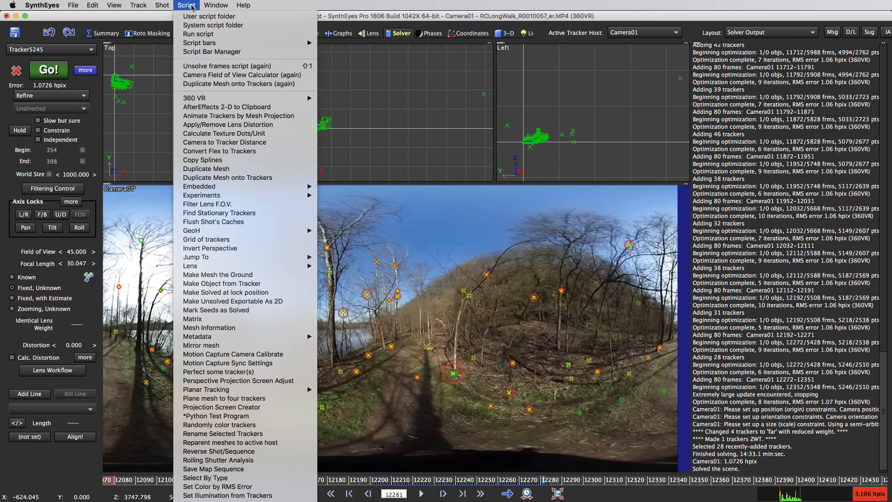
click(218, 66)
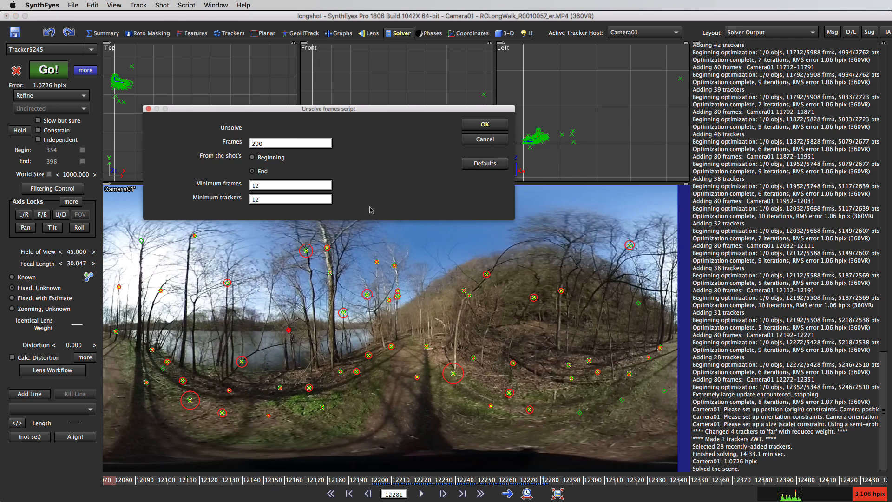
click(472, 124)
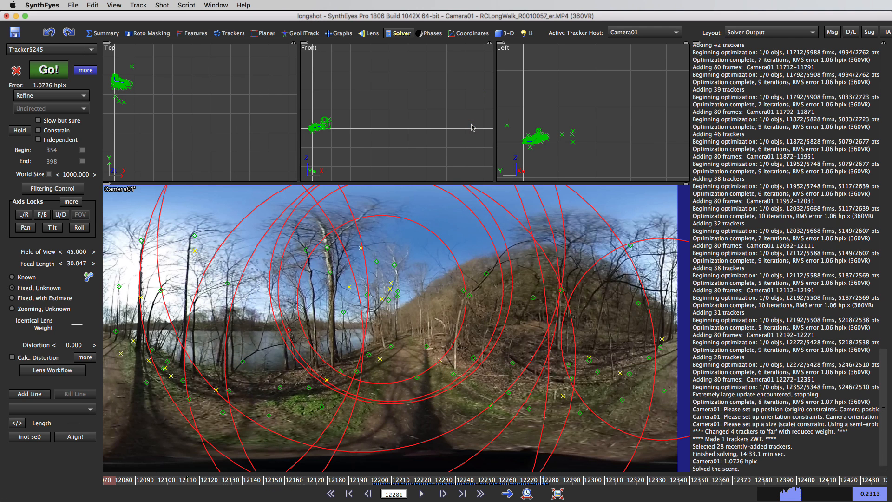
click(43, 71)
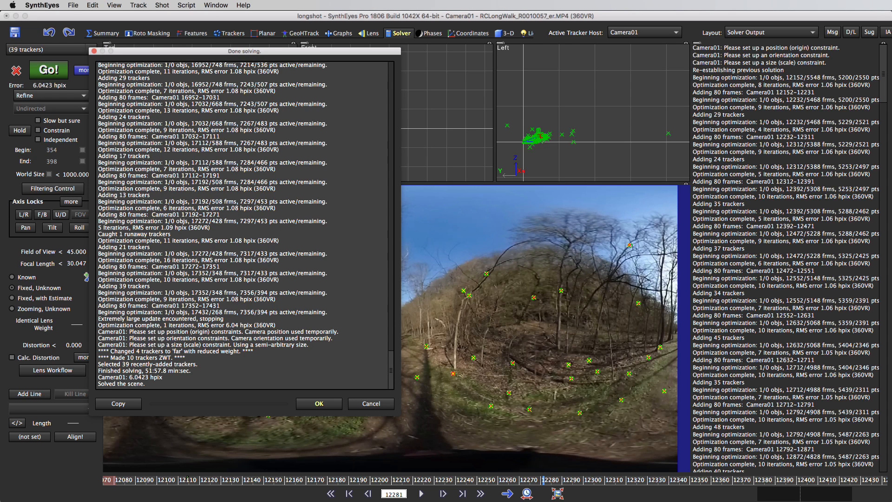
click(320, 404)
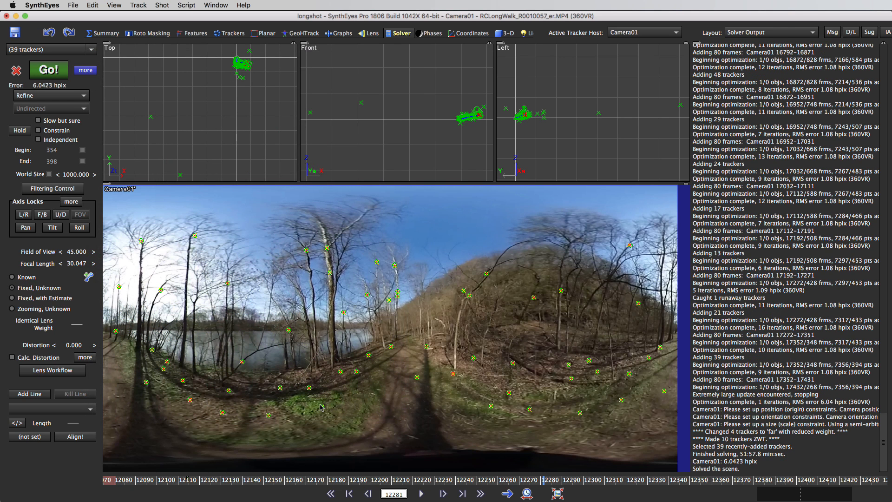
Show the entire shot in the time bar and start playback around frame 17186
click(526, 494)
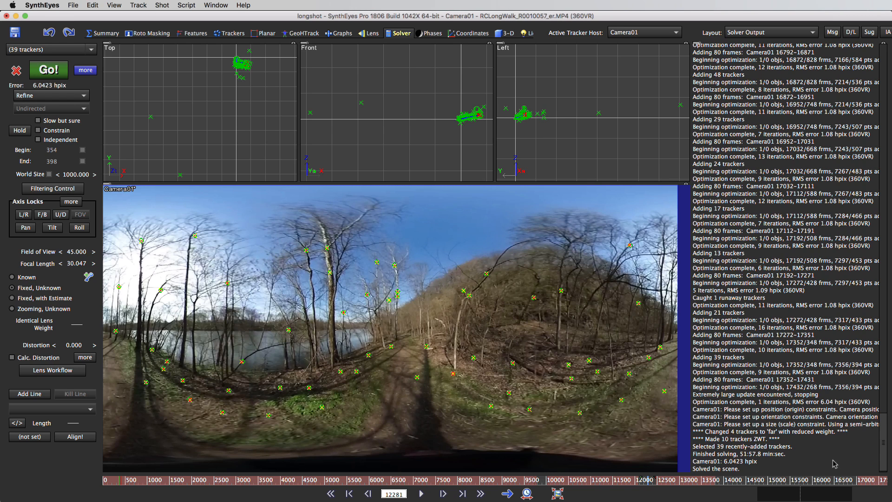
right_click(865, 483)
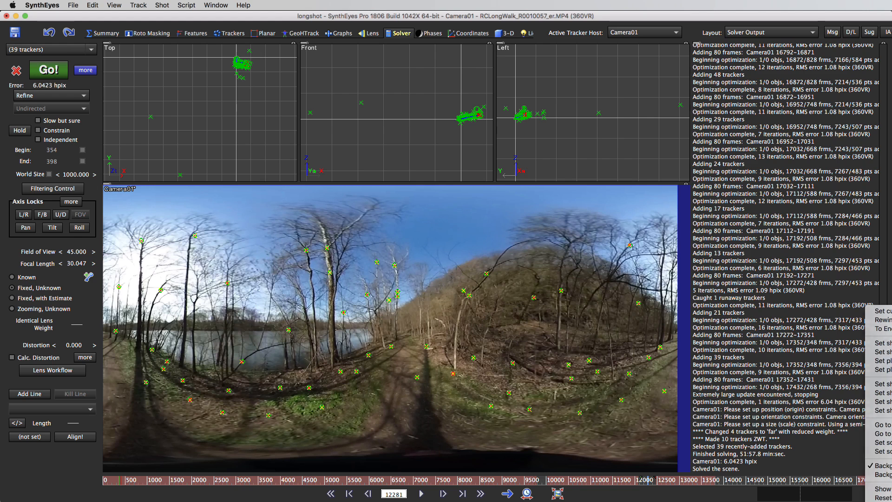
click(882, 361)
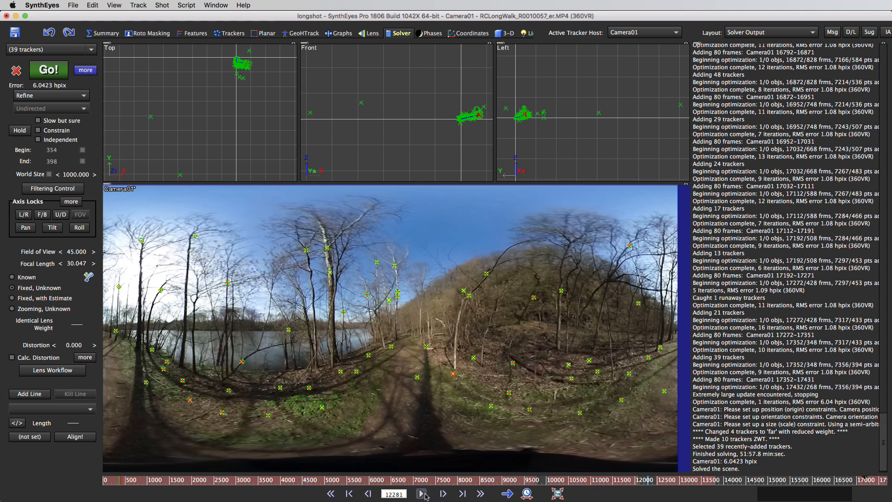
right_click(624, 476)
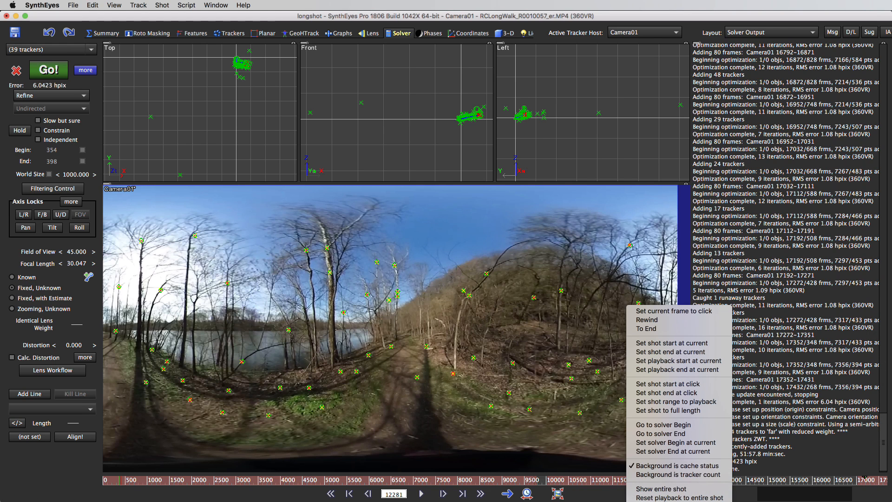
click(647, 320)
click(424, 494)
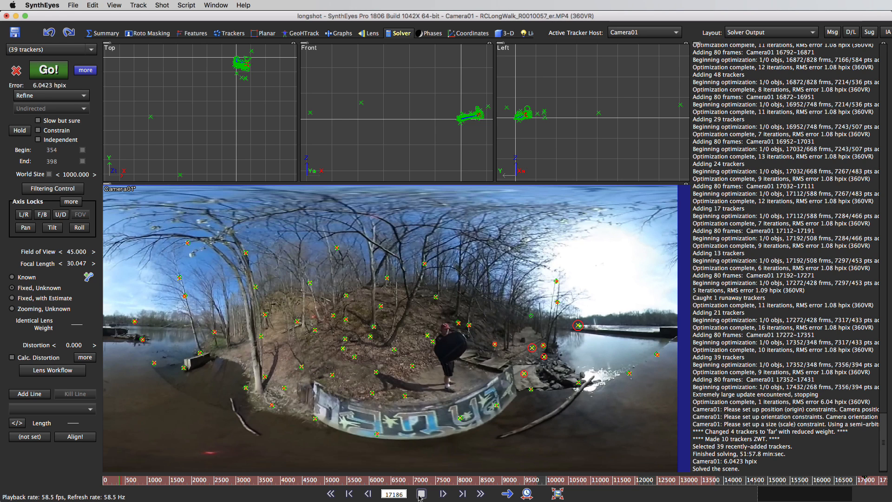
right_click(615, 483)
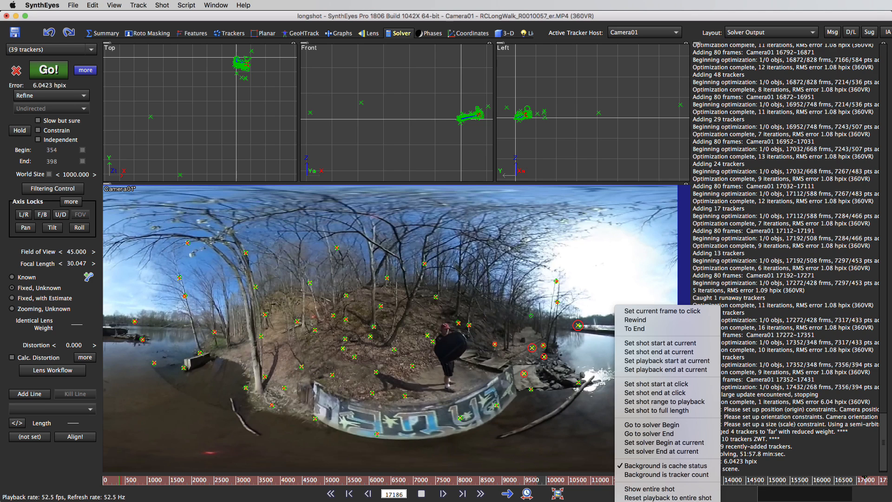
click(667, 474)
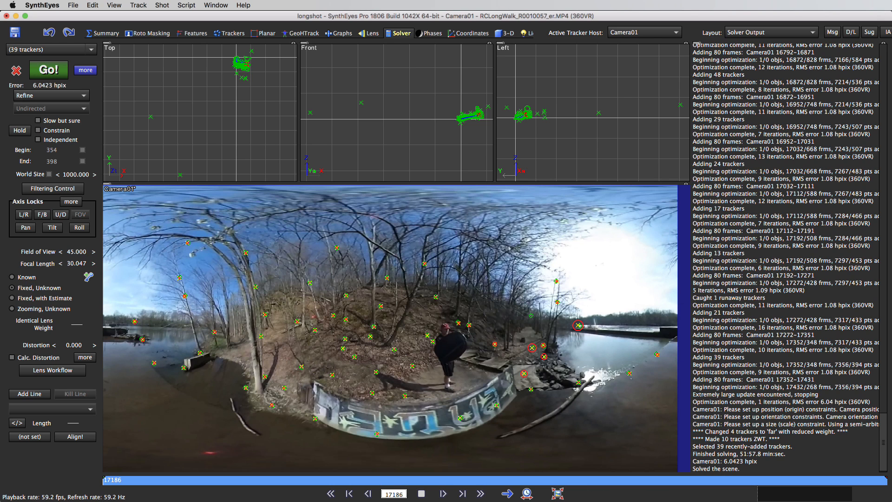
click(527, 494)
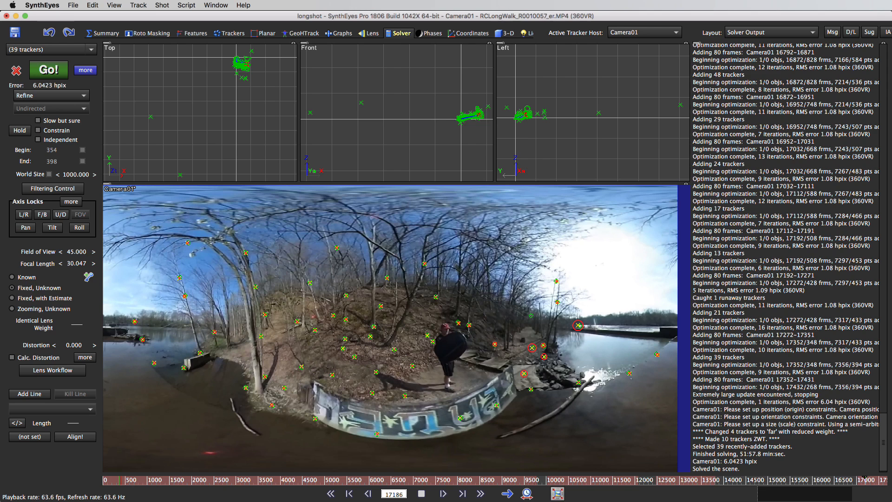
right_click(862, 483)
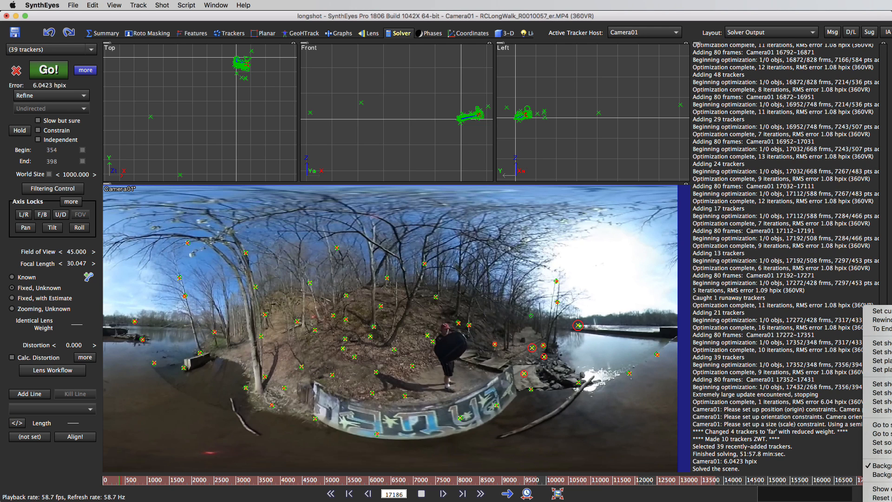
key(Escape)
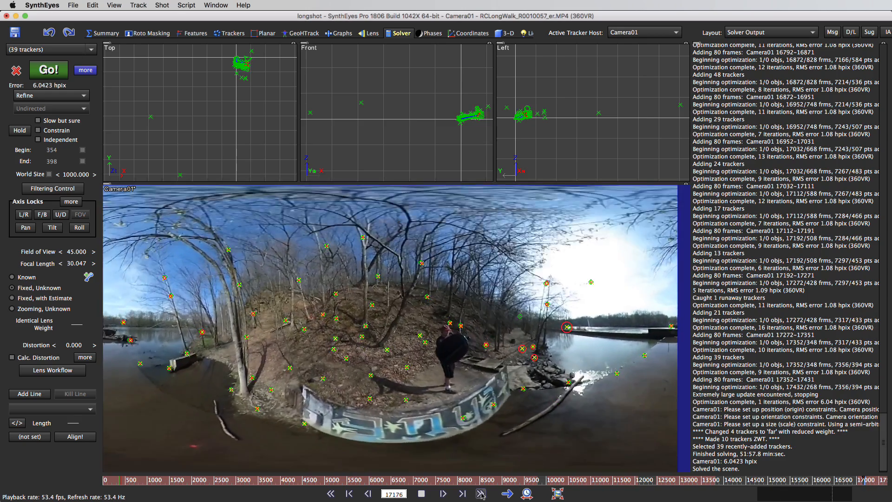
Check the shot's last frame, and play the most recently solved frames from 17134 to 17418
click(421, 493)
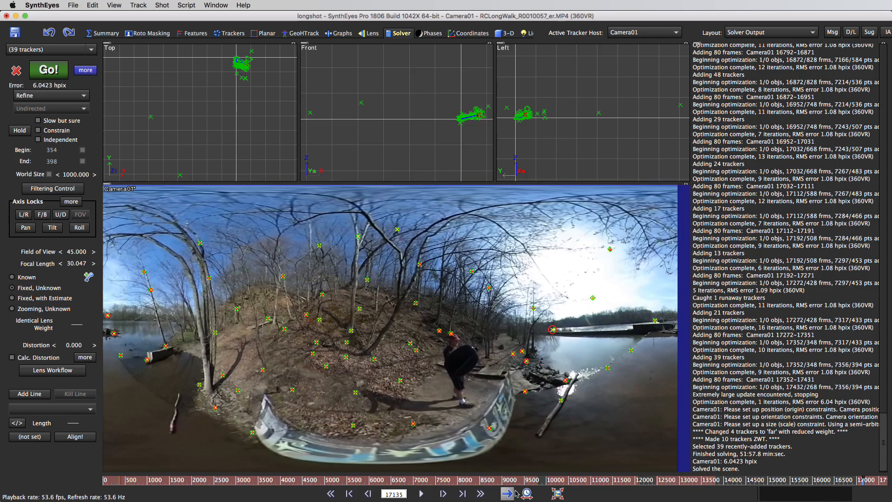
click(480, 493)
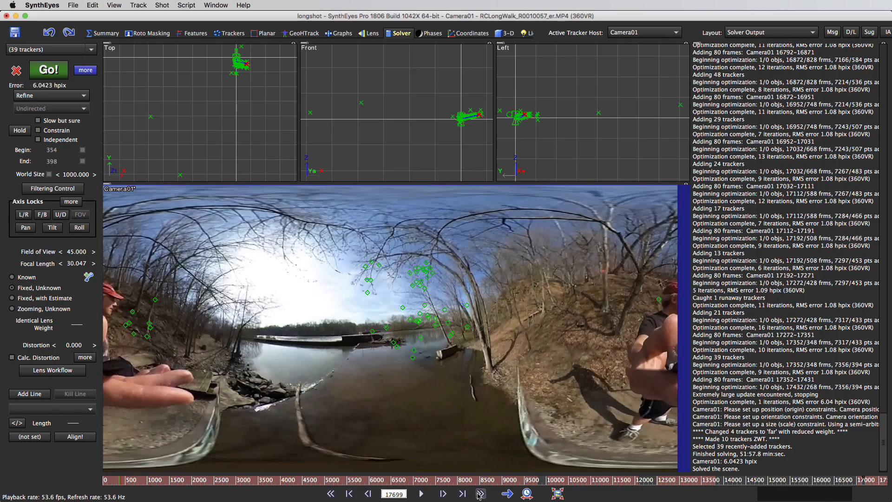
right_click(877, 485)
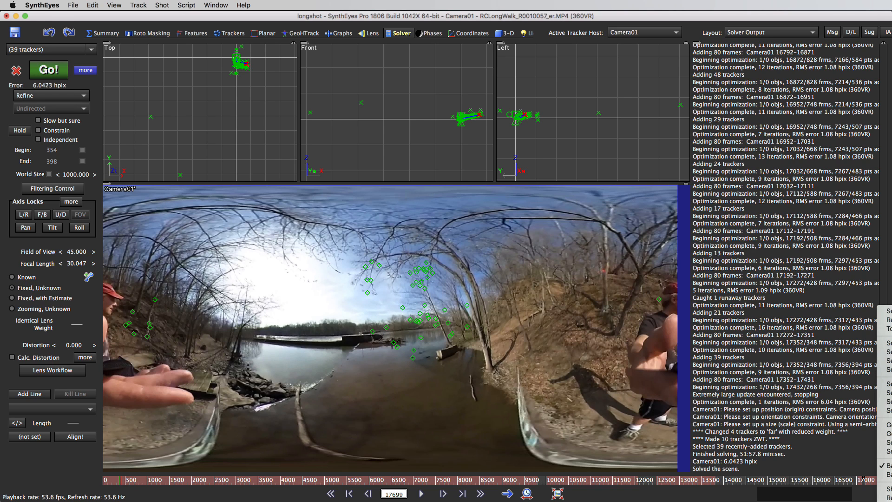
key(Escape)
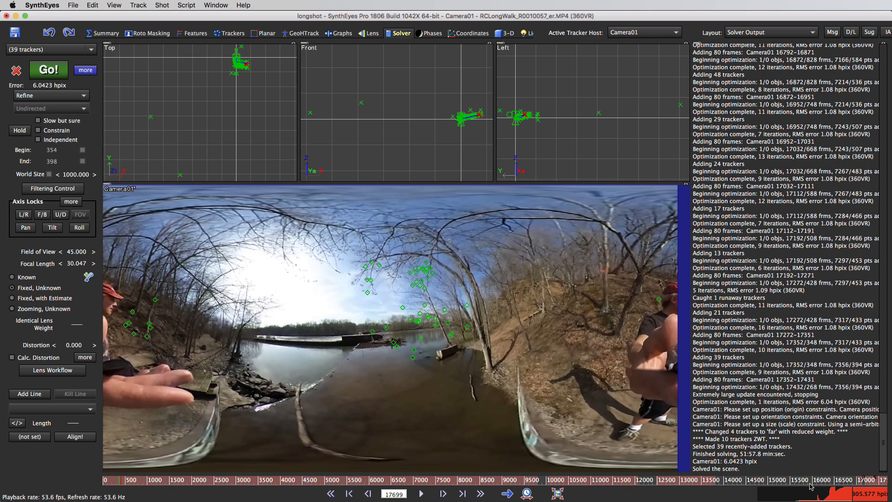
right_click(783, 484)
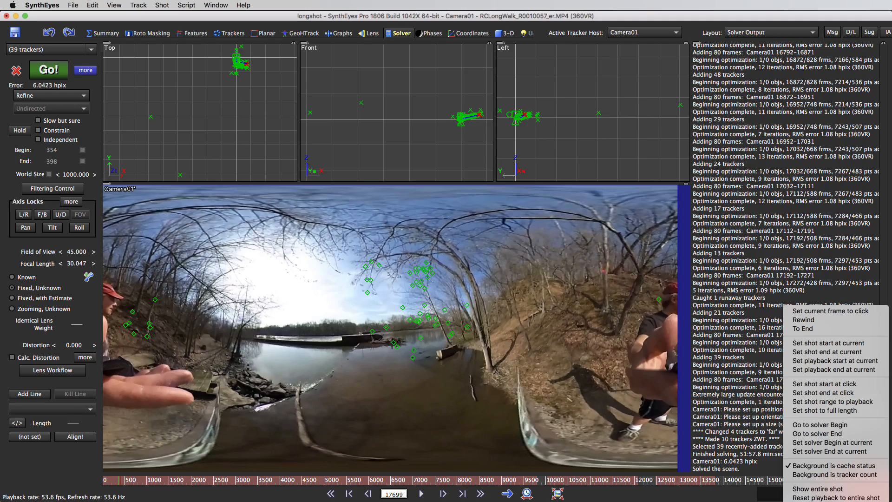
key(Escape)
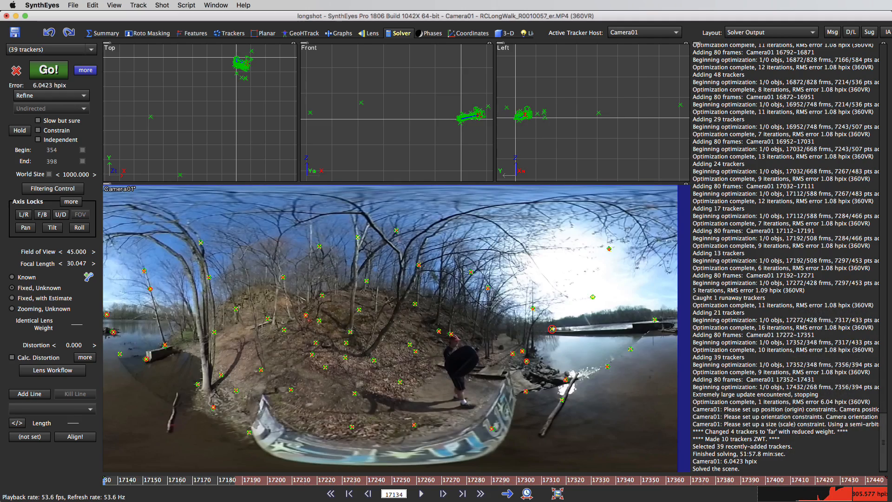
click(422, 494)
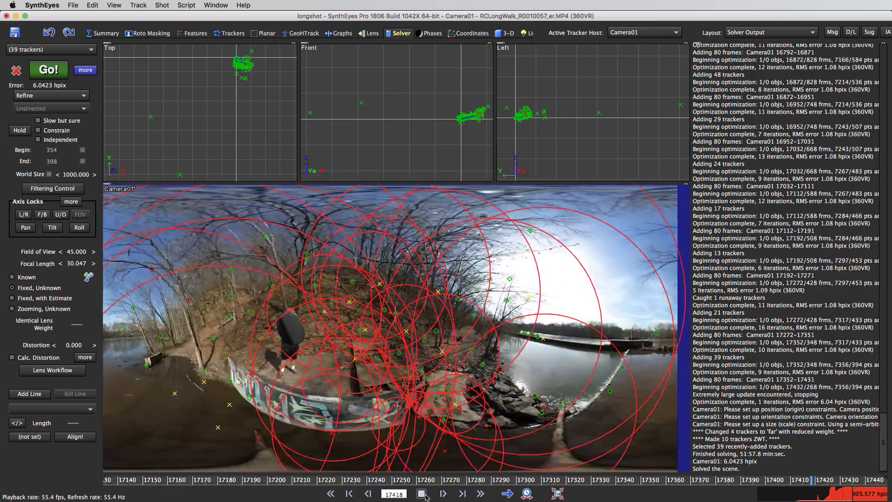
click(422, 494)
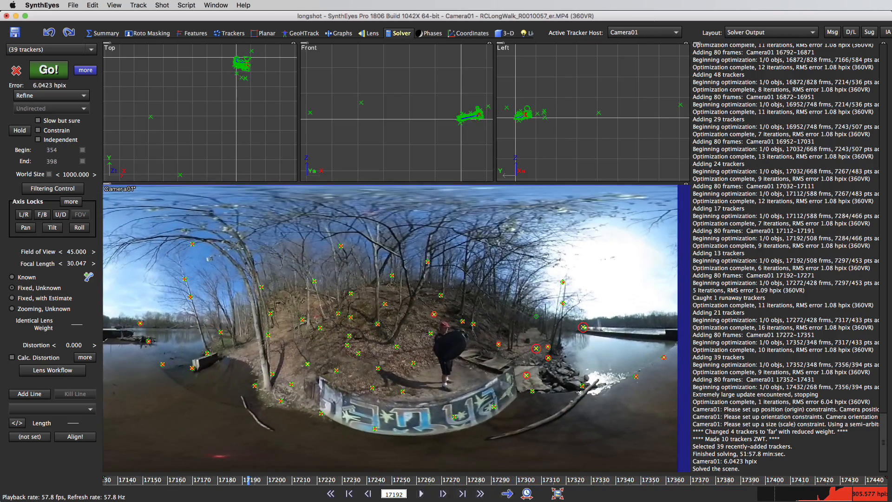
Delete the tracker with the large red error circle on the wooded hillside at frame 17305
drag(119, 477, 527, 496)
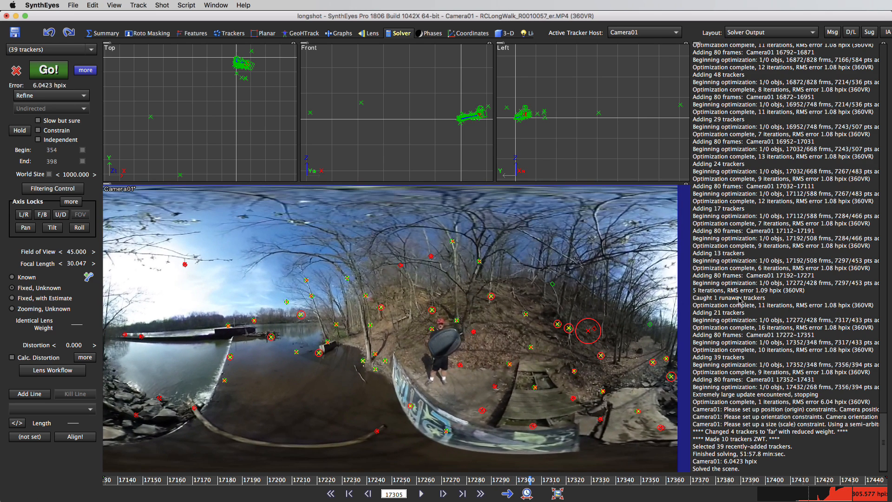
click(591, 330)
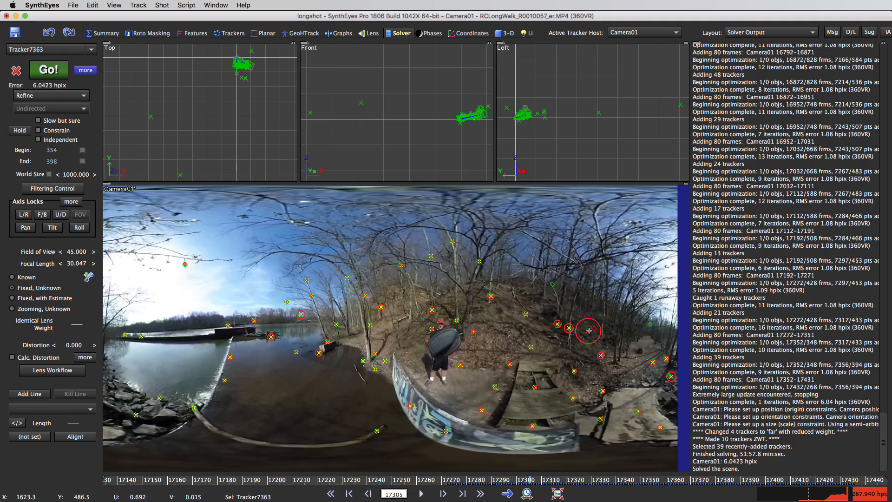
key(Delete)
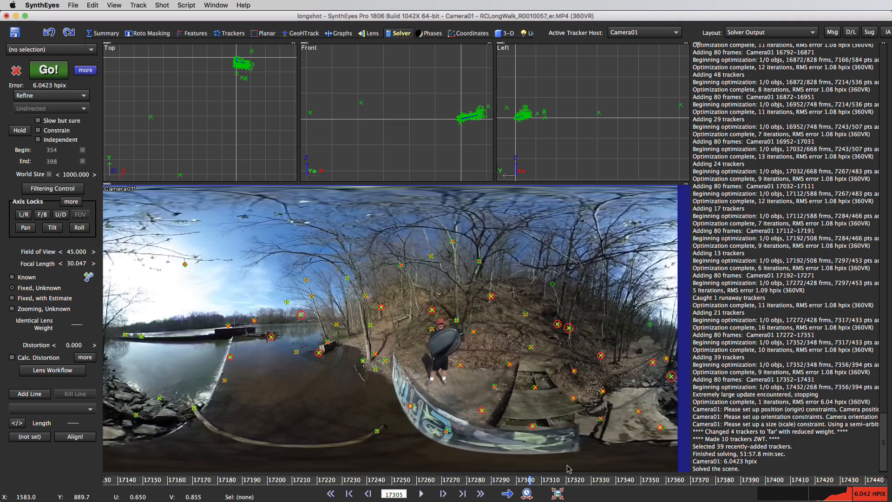
Examine the trackers with large error circles among the branches over the river by scrubbing between frames 17330 and 17374
drag(525, 483, 597, 491)
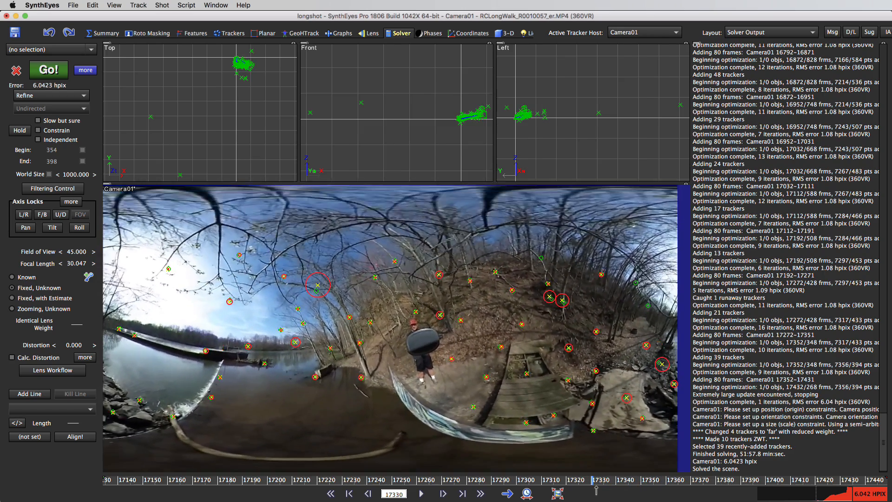
click(314, 288)
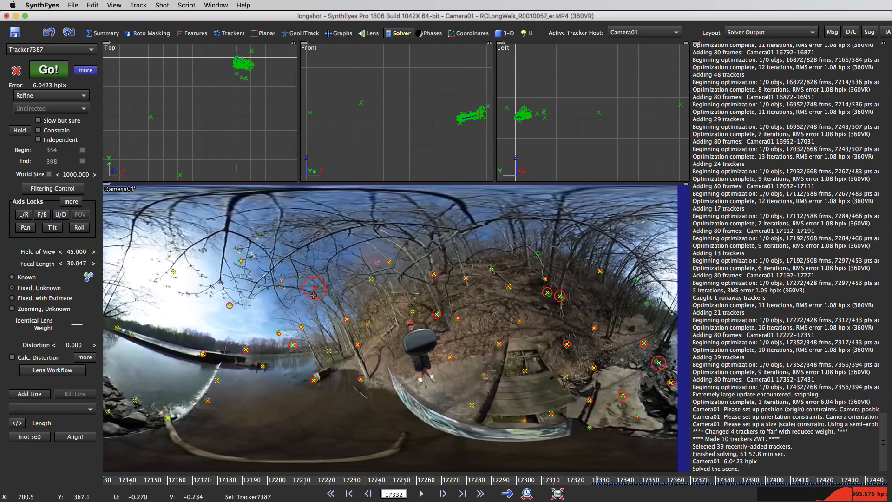
mouse_move(603, 483)
mouse_down()
mouse_move(677, 493)
mouse_move(574, 474)
mouse_move(630, 483)
mouse_move(612, 483)
mouse_up()
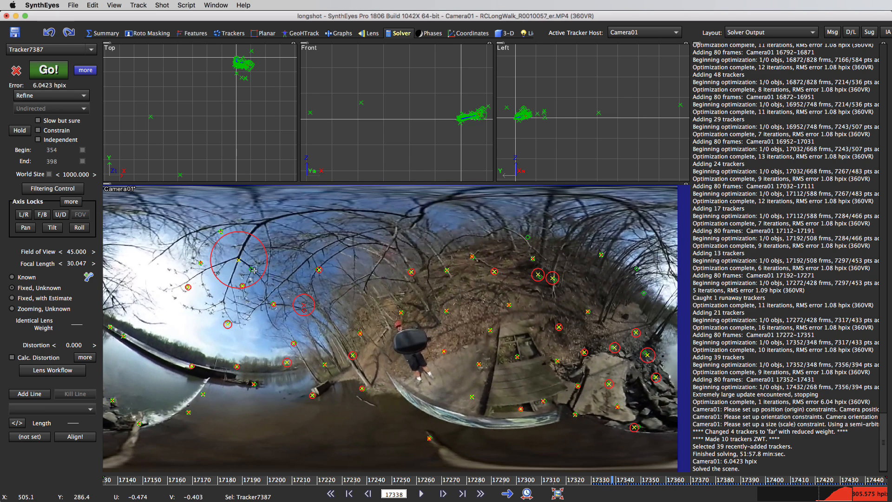
click(303, 305)
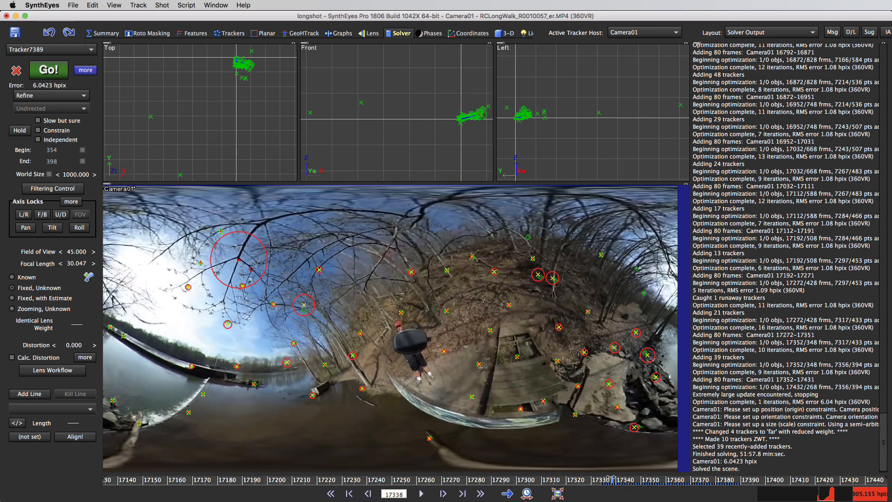
mouse_move(611, 480)
mouse_down()
mouse_move(602, 480)
mouse_move(612, 481)
mouse_up()
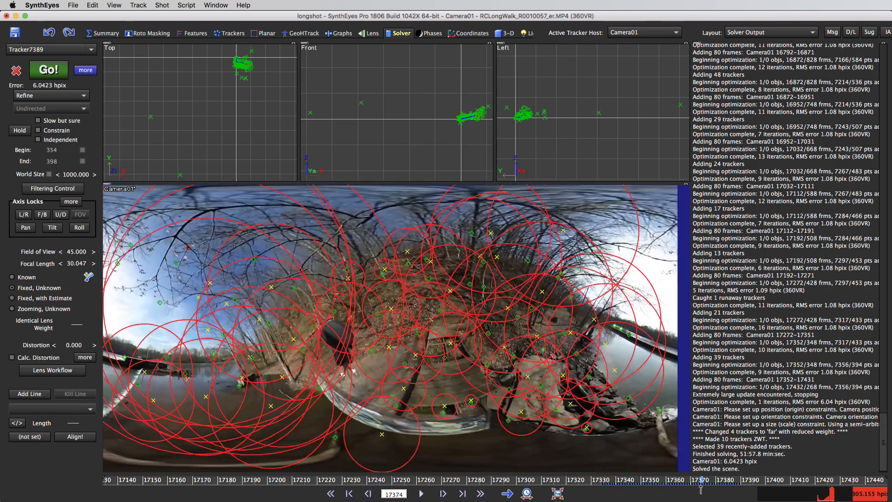
Delete the tracker on the person's body at frame 17276
drag(637, 485, 458, 457)
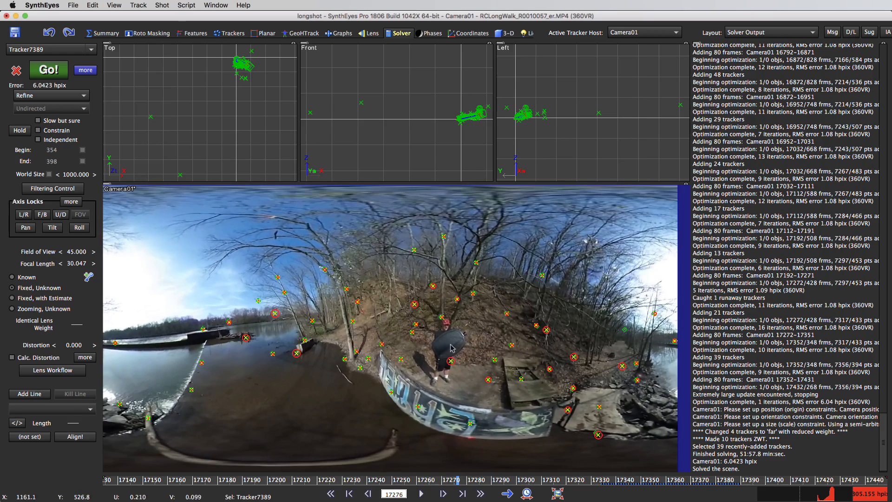
click(453, 361)
key(Delete)
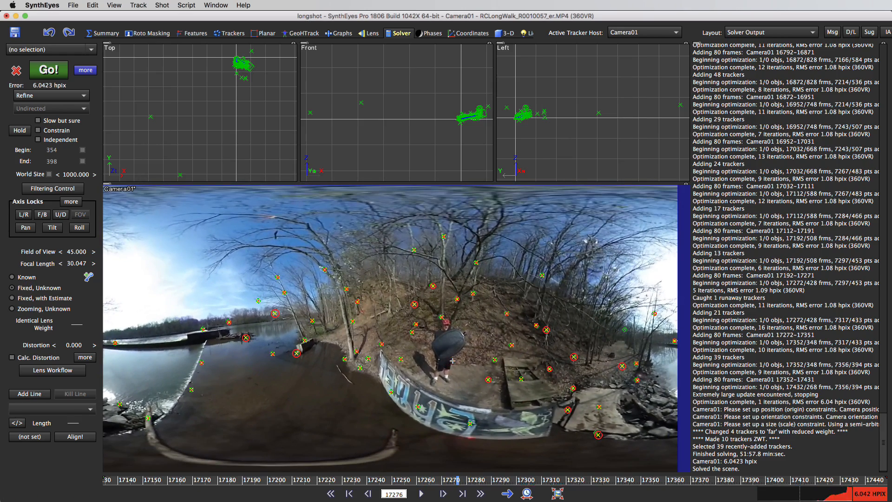
Delete the red-circled tracker at the near end of the long low structure across the river at frame 17158
drag(459, 477, 302, 449)
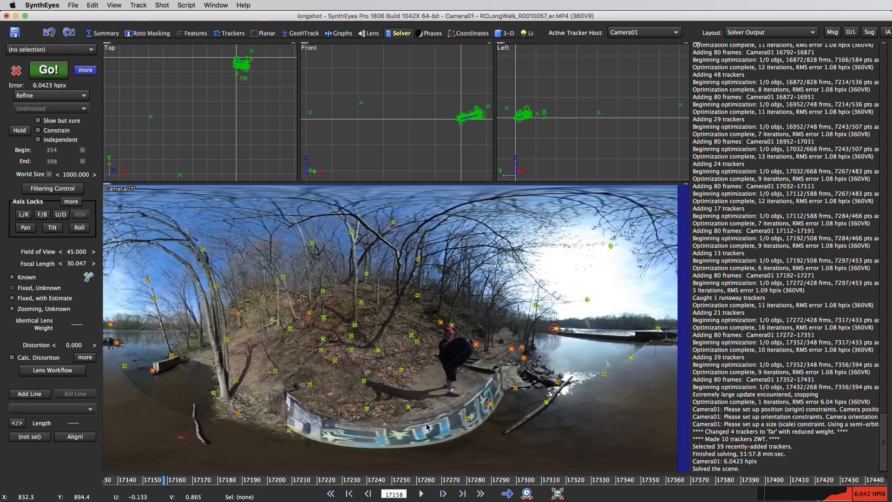
click(554, 329)
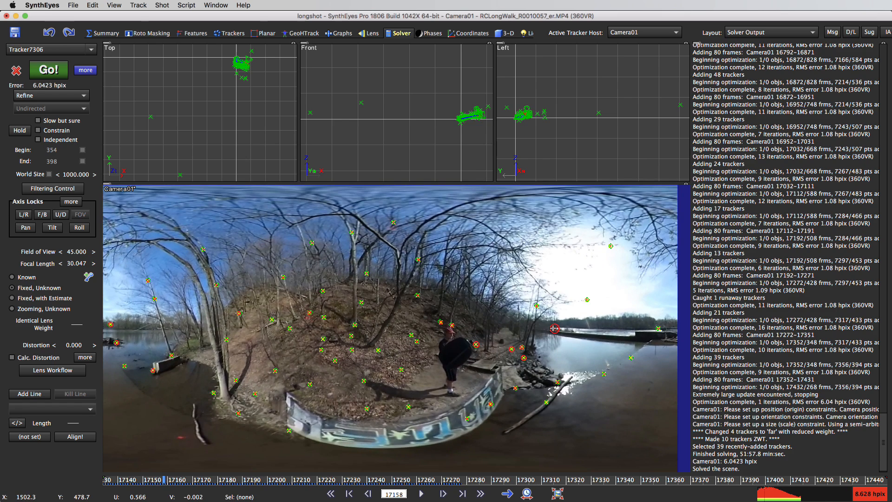
key(Delete)
Scrub the cleaned-up frames and set the maximum frames per pass to 40 in the advanced solver settings
mouse_move(163, 483)
mouse_down()
mouse_move(278, 486)
mouse_move(195, 483)
mouse_move(76, 460)
mouse_move(424, 486)
mouse_move(471, 498)
mouse_move(658, 499)
mouse_up()
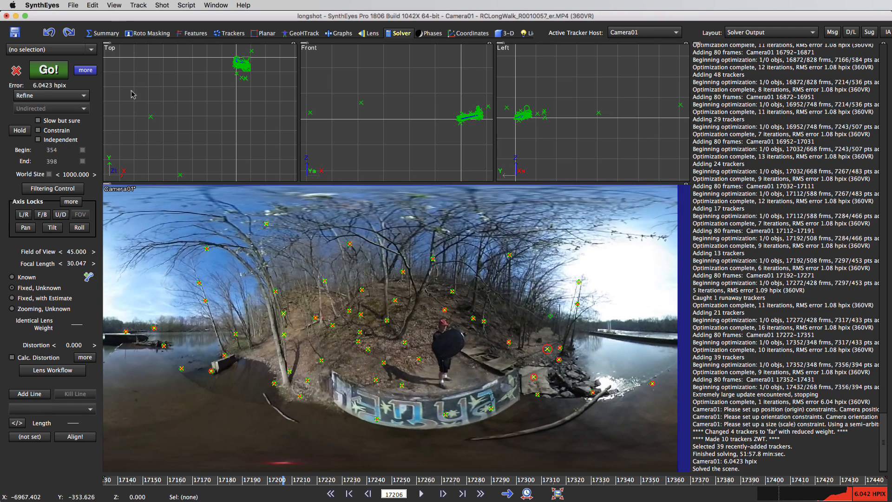
click(88, 71)
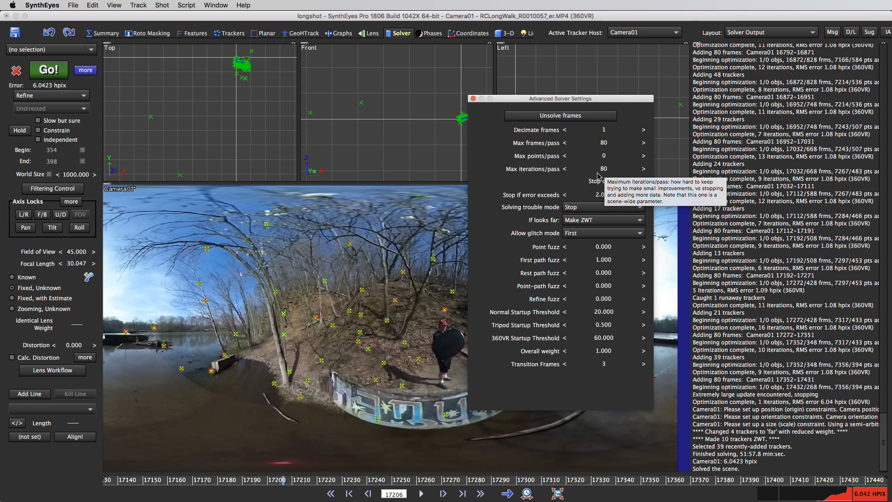
double_click(604, 142)
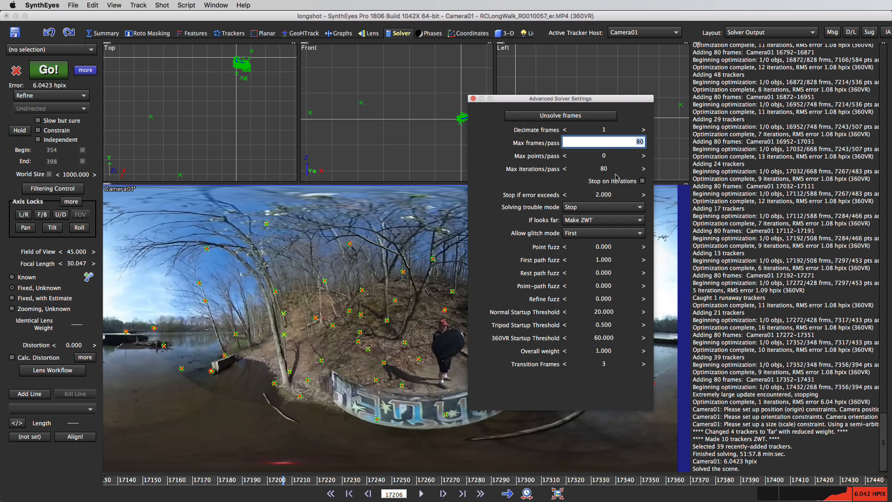
text(40)
key(Return)
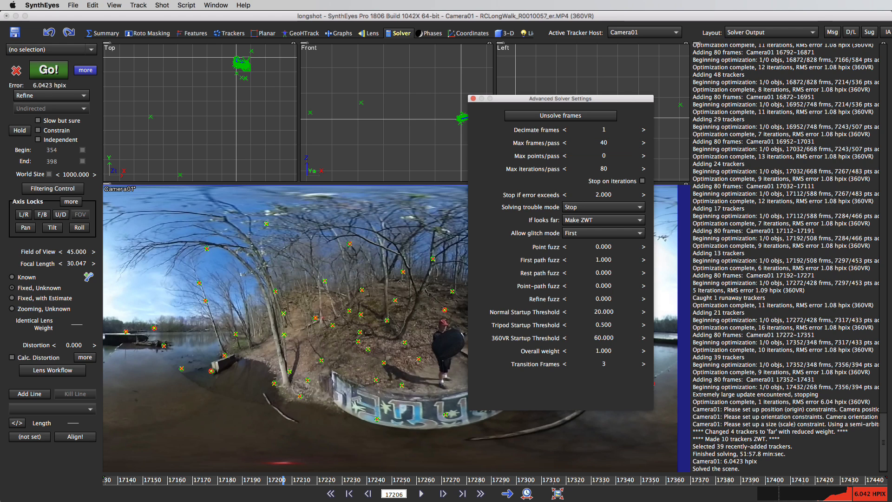
click(473, 99)
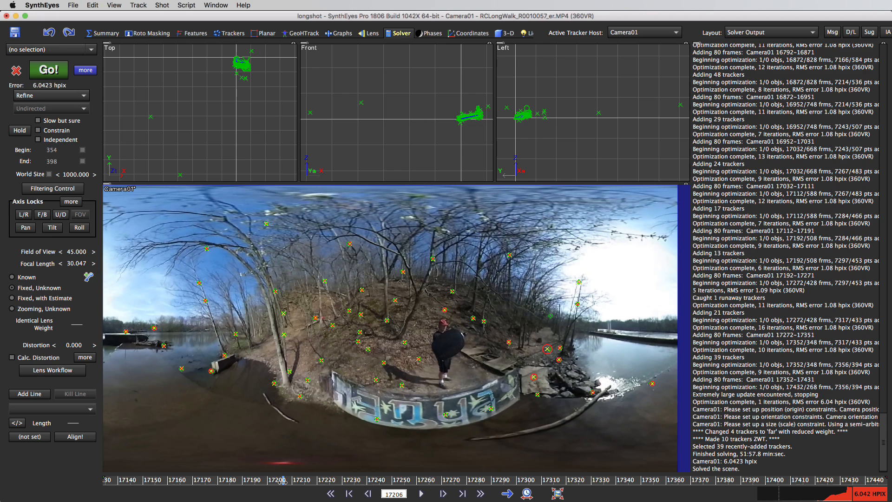
Unsolve 200 frames from the shot's end with the Unsolve frames script, run the Refine solve again and accept its result
click(186, 5)
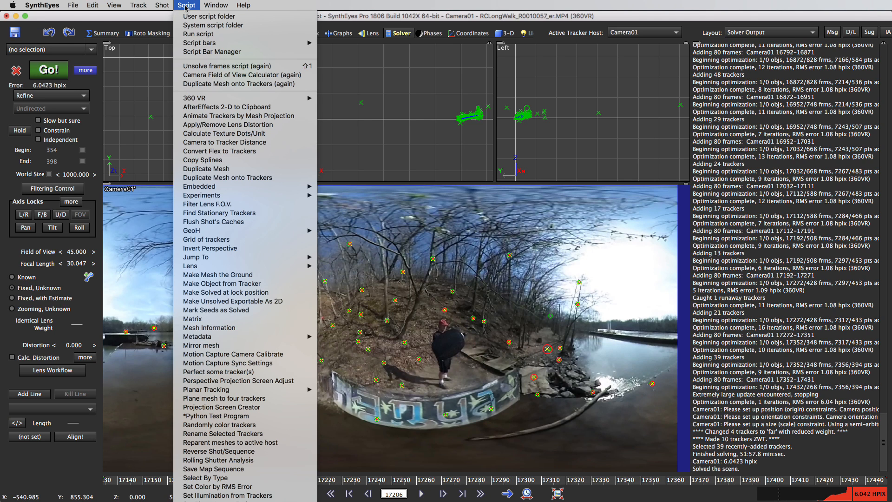
click(221, 66)
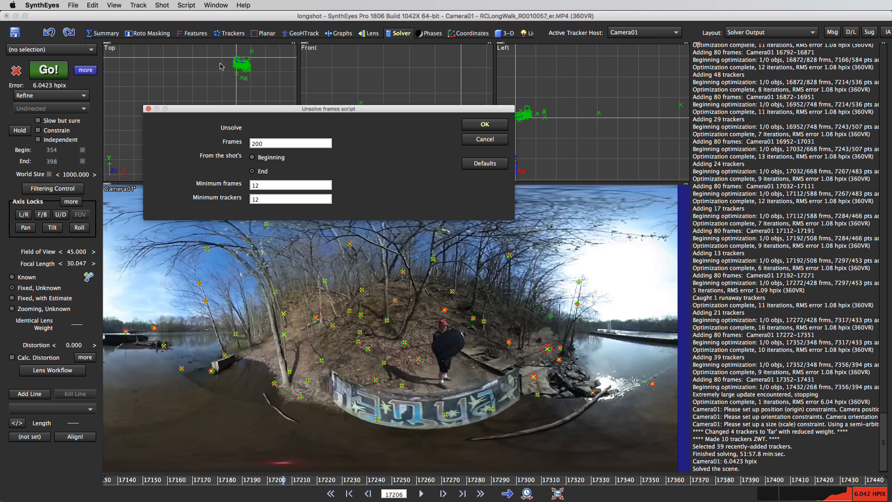
click(485, 126)
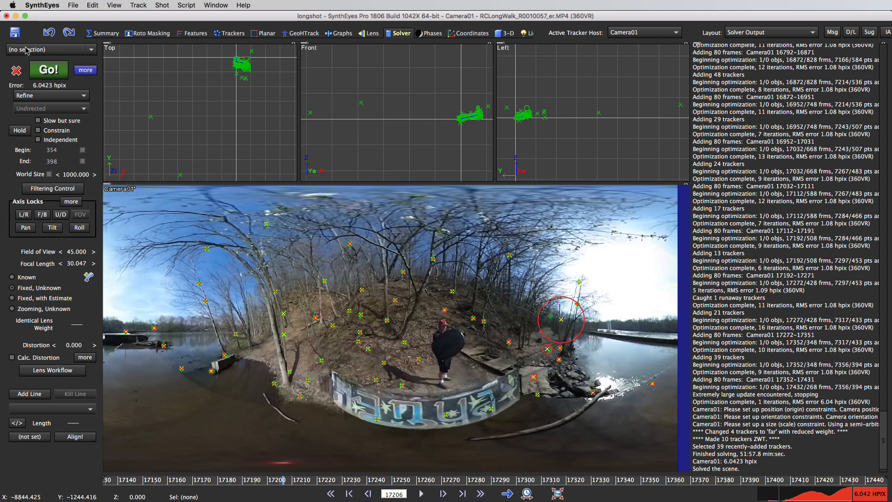
click(50, 70)
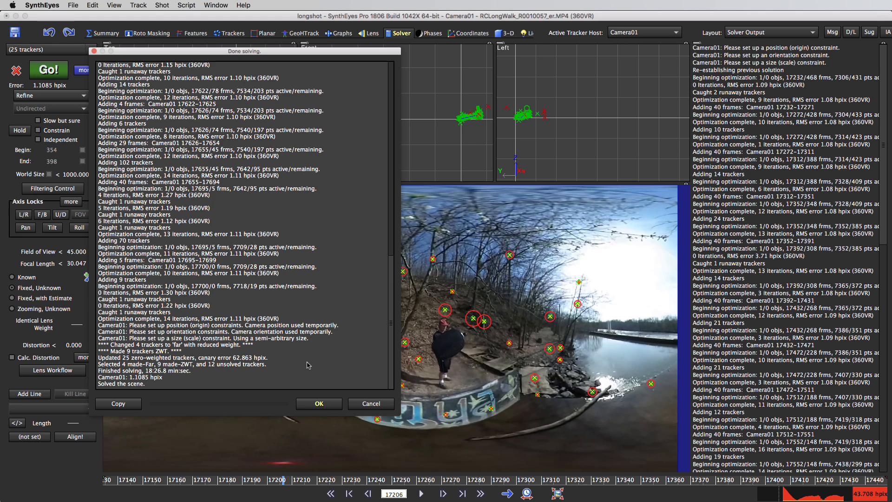
click(319, 402)
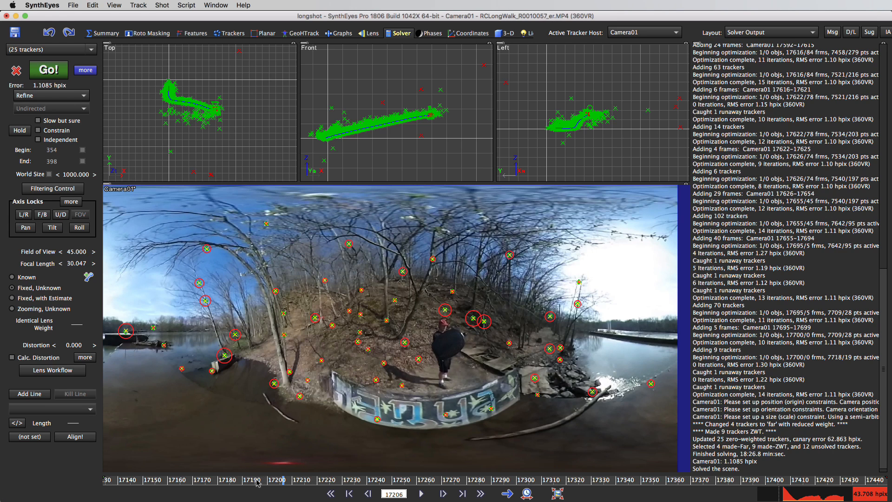
Scrub through the full shot to check the solved trackers, and inspect the one on the dirt path around frame 10720
click(526, 494)
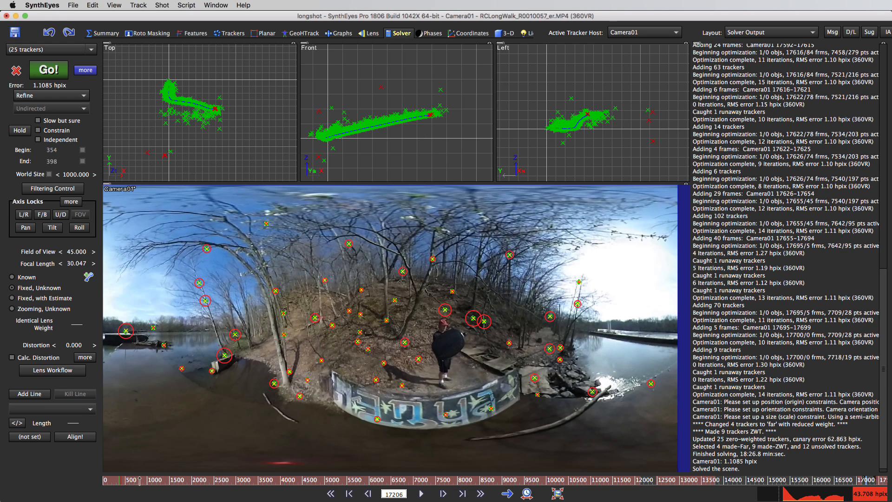
drag(136, 480, 265, 457)
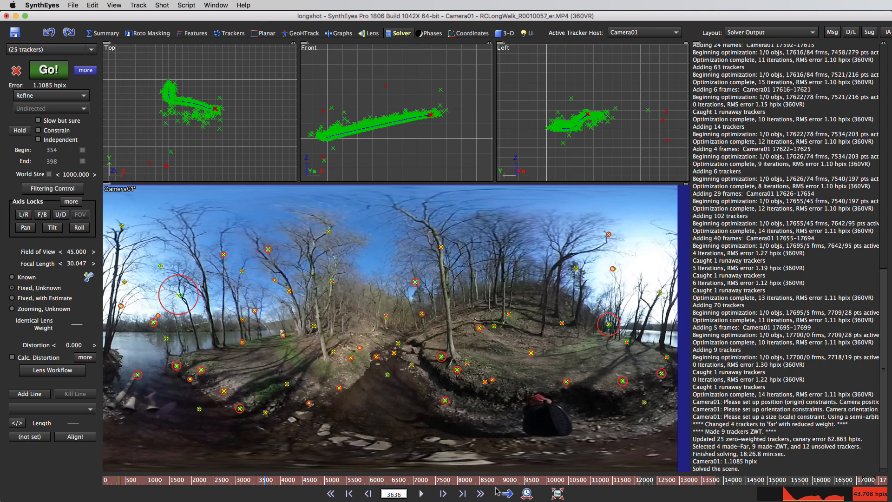
mouse_move(580, 481)
mouse_down()
mouse_move(565, 479)
mouse_move(577, 486)
mouse_up()
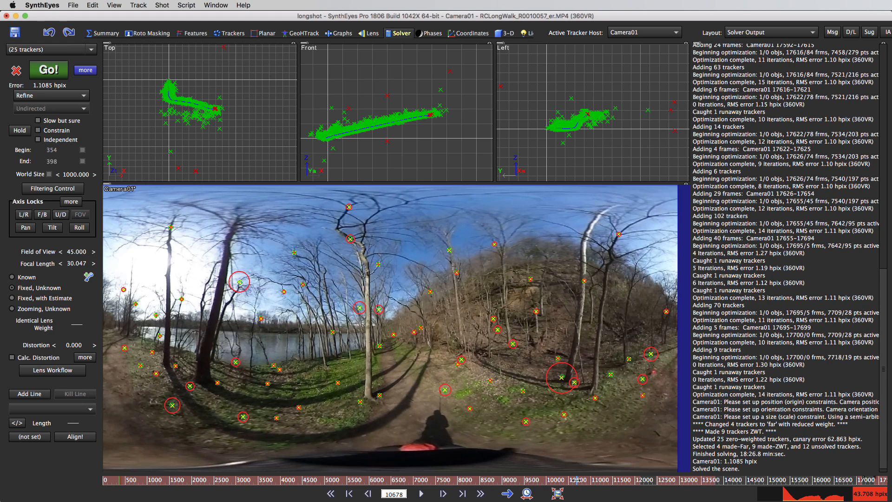
drag(576, 480, 578, 479)
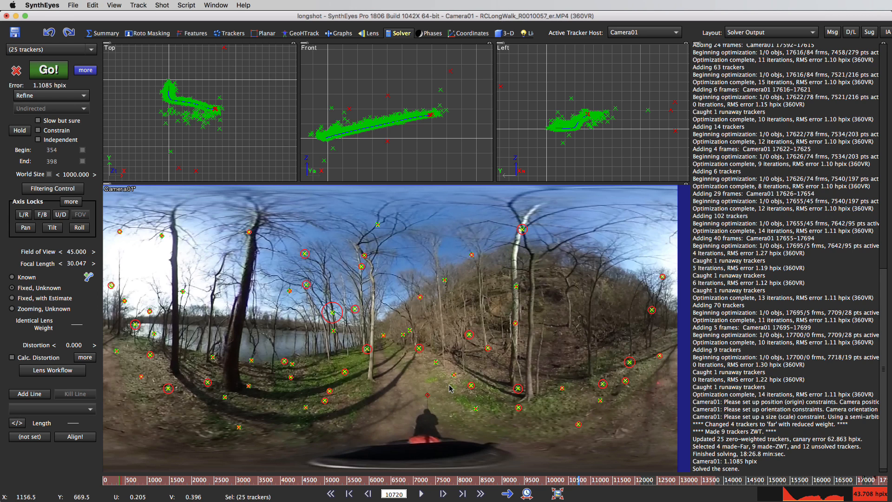
click(428, 395)
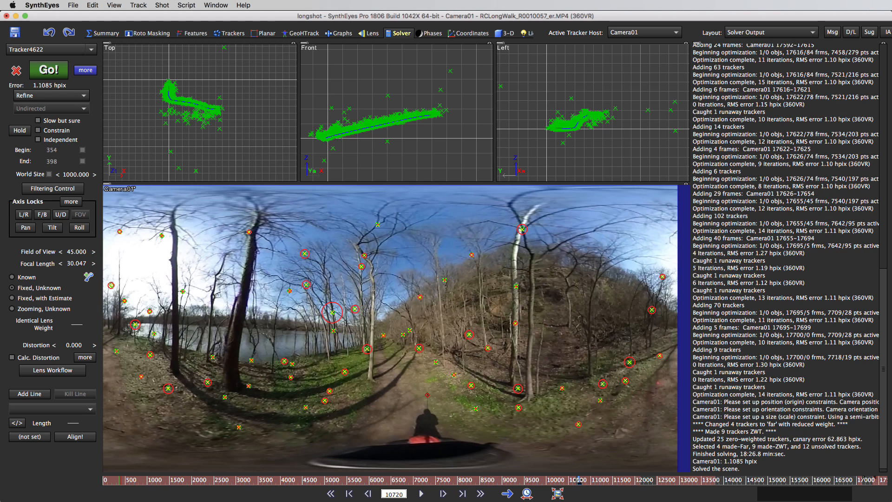
scroll(864, 479, up, 5)
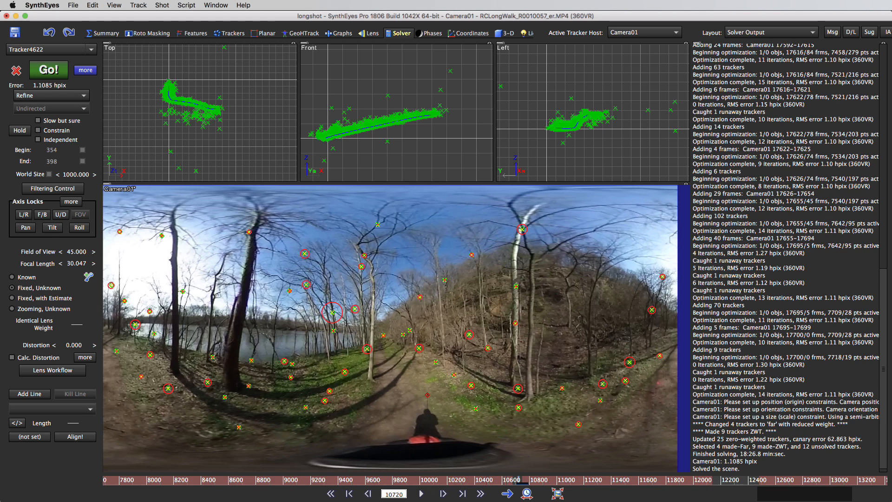
scroll(864, 479, up, 4)
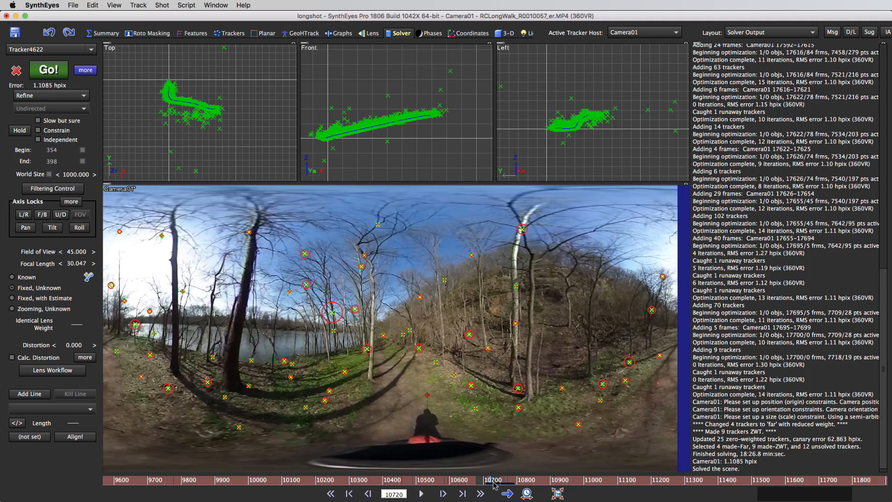
mouse_move(494, 485)
mouse_down()
mouse_move(521, 481)
mouse_move(383, 466)
mouse_move(490, 483)
mouse_up()
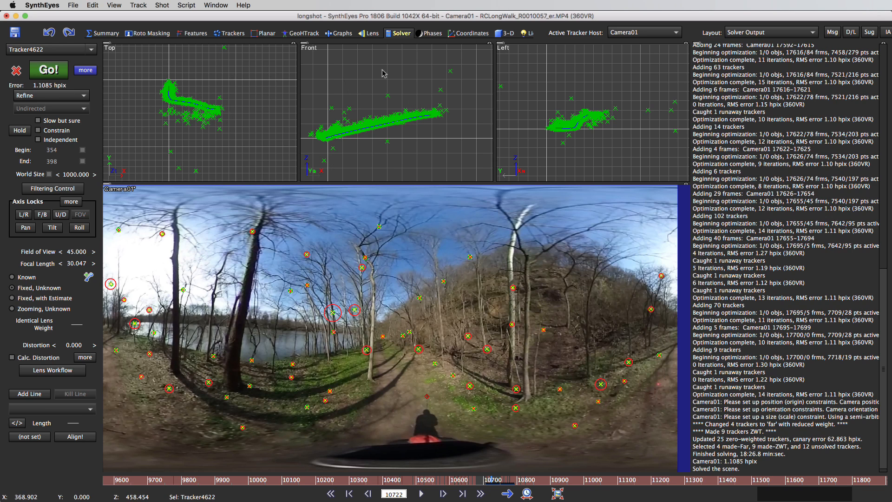
Examine the solved camera path and tracker cloud in the 3-D quad layout's Top, Front and Left views, scrubbing to frame 7168
click(506, 33)
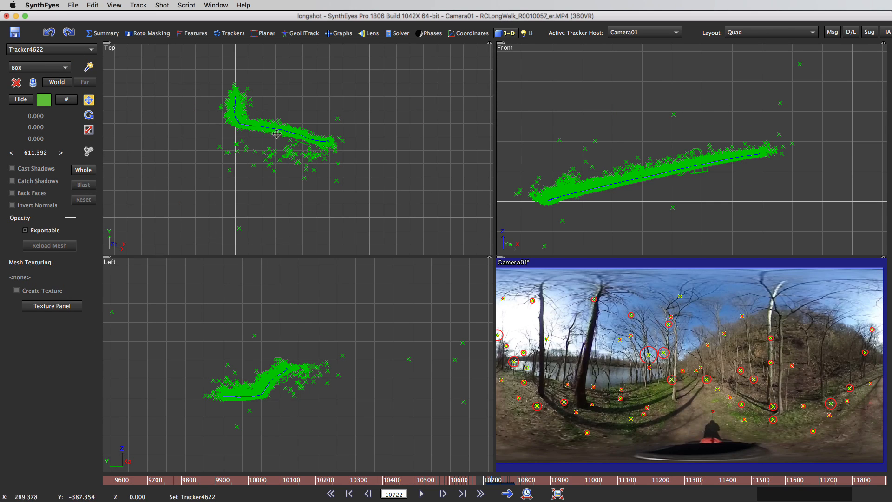
scroll(276, 134, up, 5)
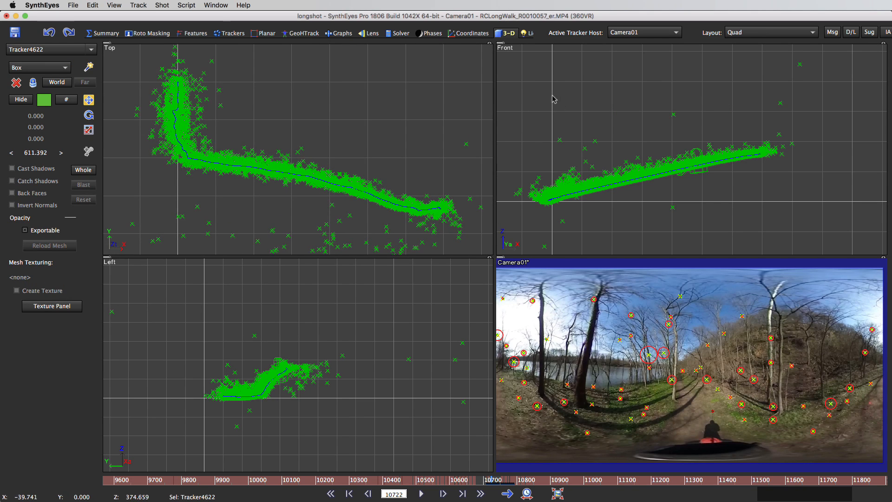
scroll(648, 154, up, 4)
scroll(647, 155, down, 4)
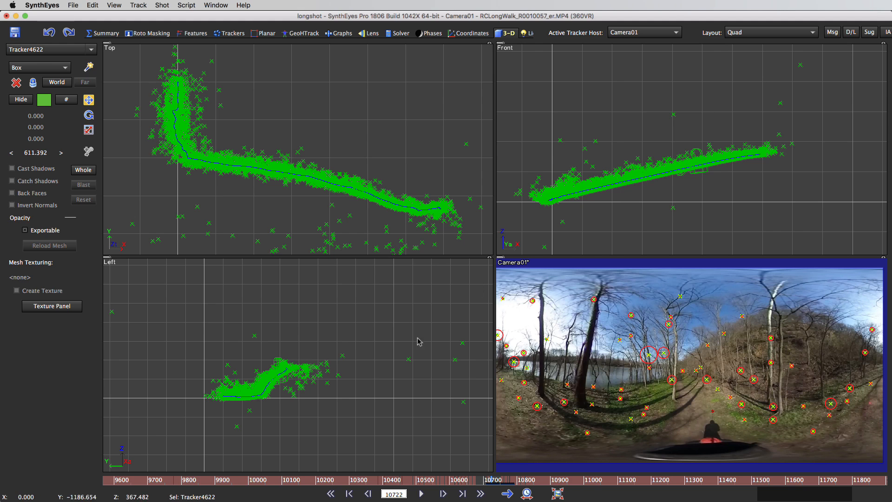
scroll(272, 374, up, 2)
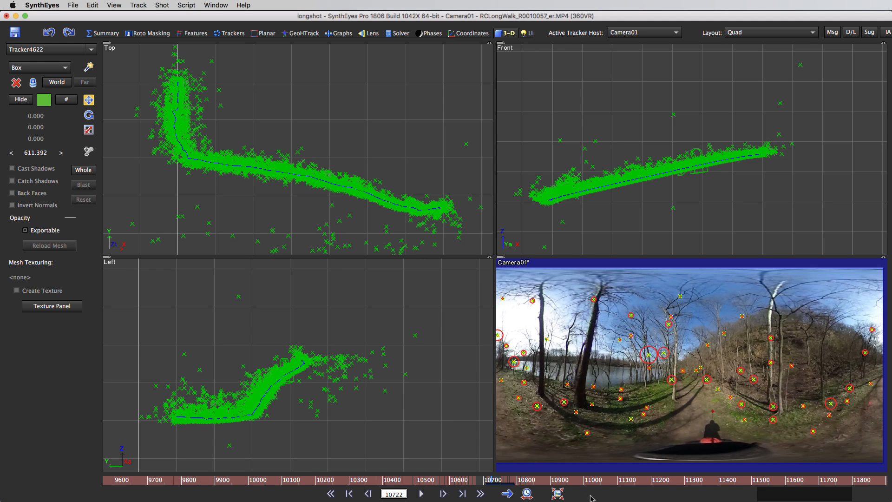
click(527, 493)
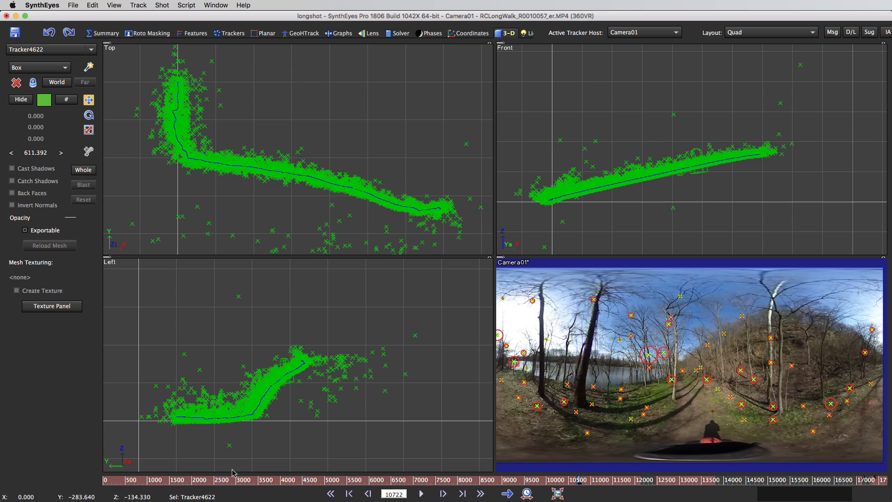
drag(118, 483, 421, 479)
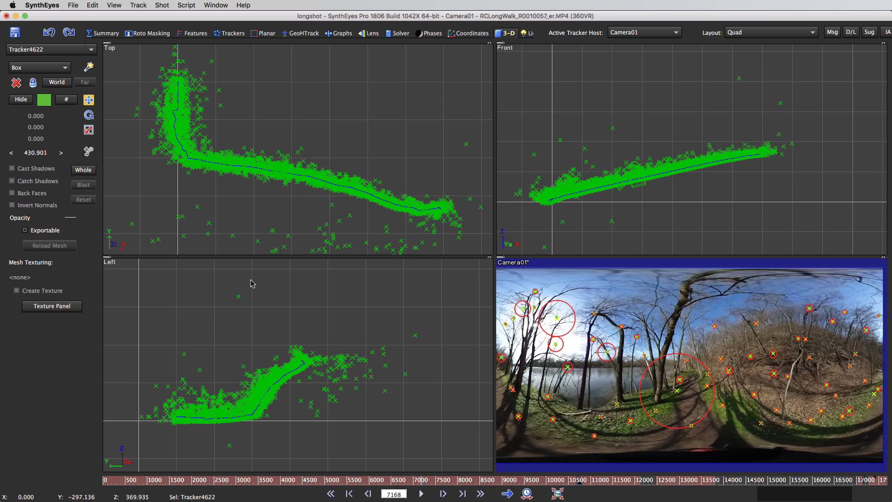
Sort the trackers by error and step through the worst ones as far as Tracker731
click(114, 5)
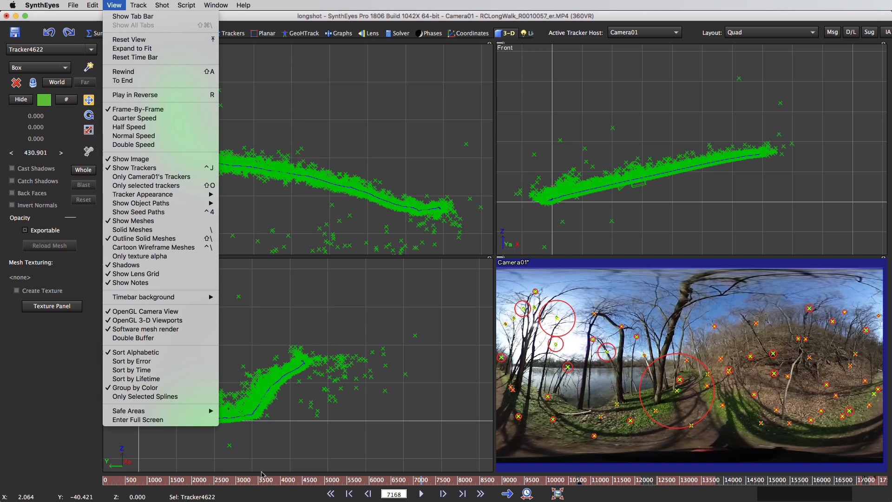
click(150, 361)
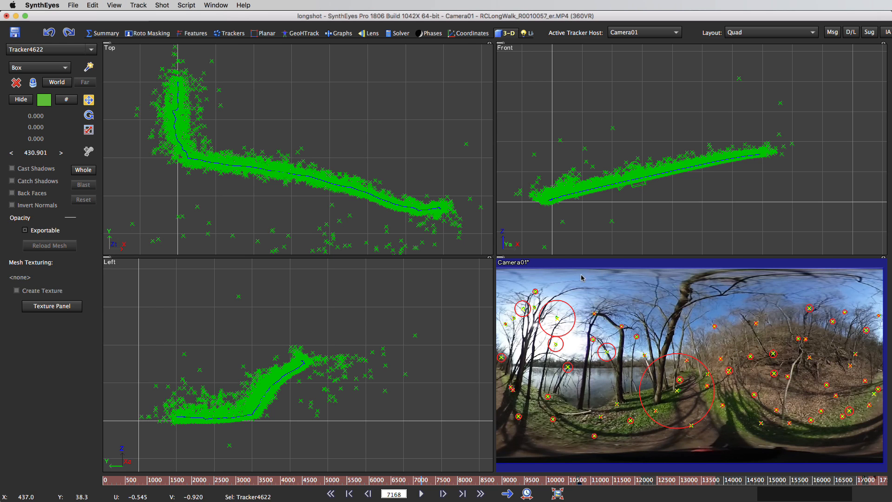
click(586, 282)
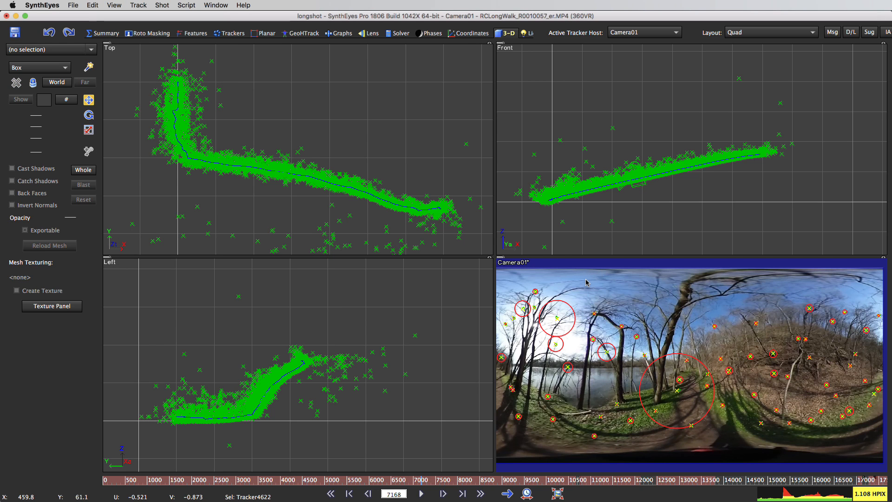
key(Down)
key(Down)
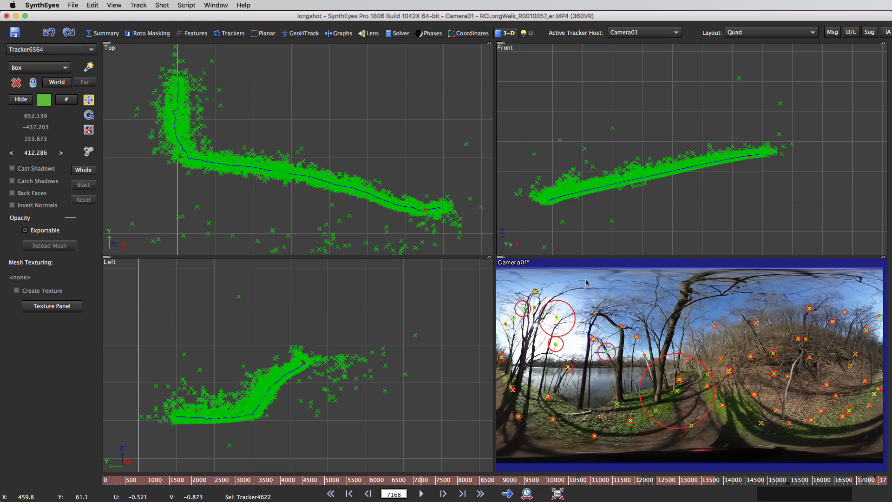
key(Down)
key(Down)
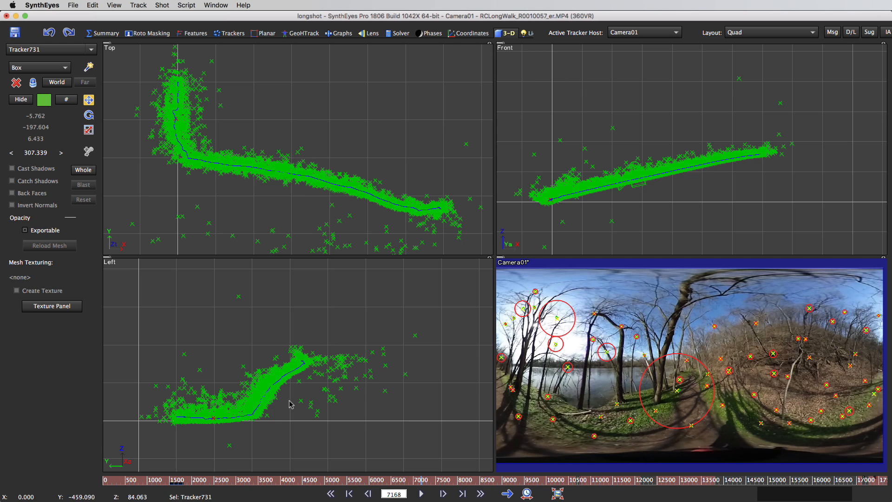
Delete the tracker with the large error circle on the person's red hat at frame 1624
click(176, 482)
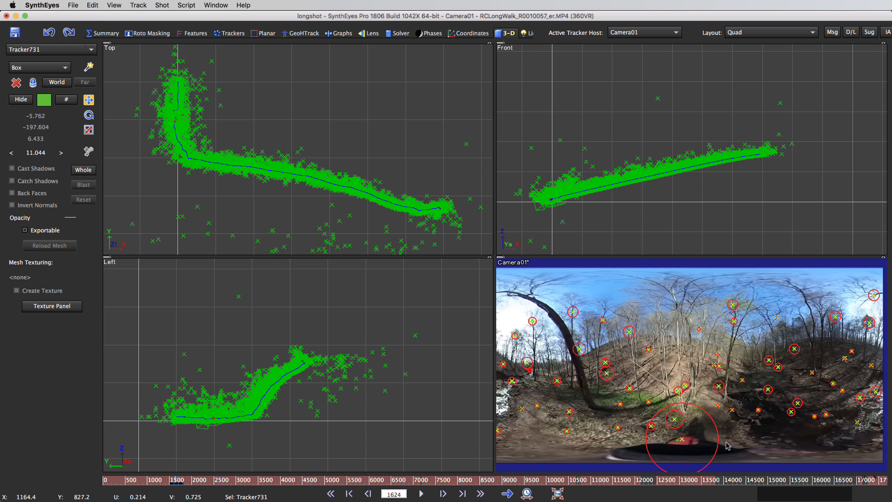
scroll(682, 445, up, 3)
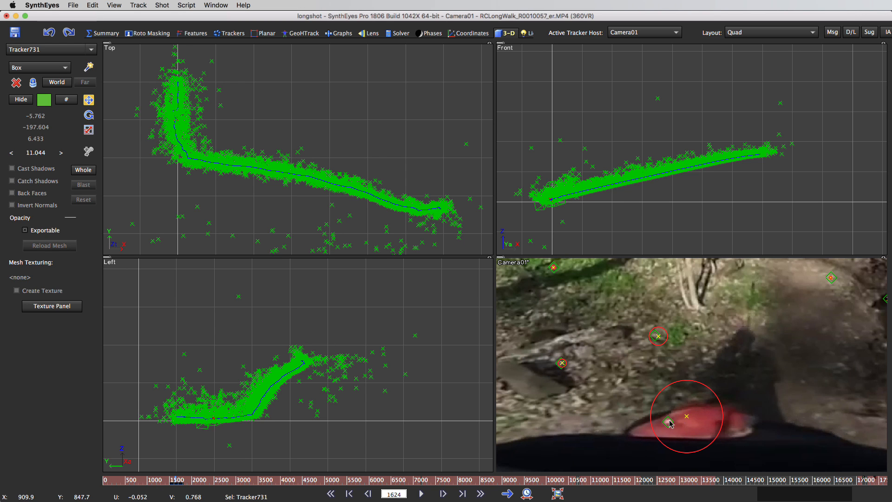
mouse_move(672, 420)
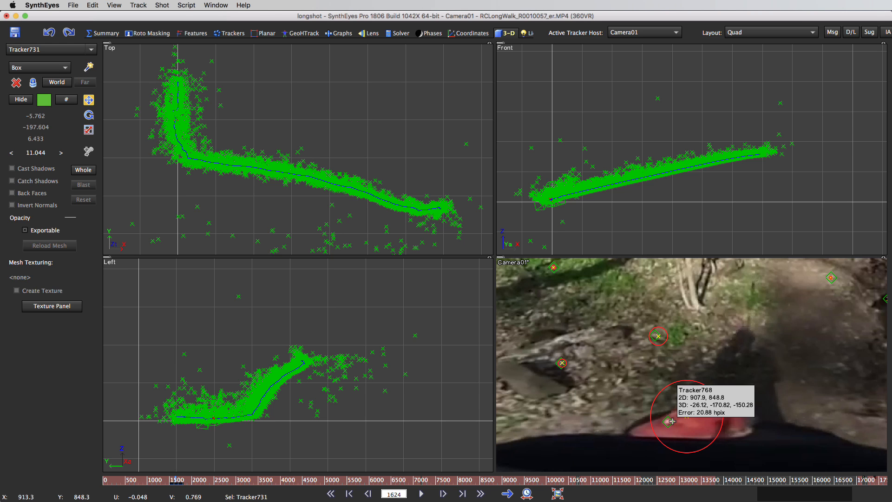
scroll(670, 399, down, 10)
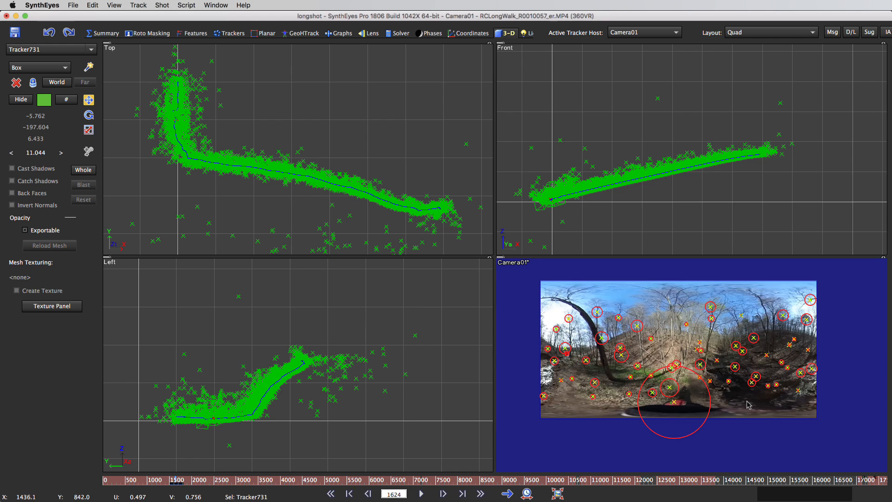
middle_drag(643, 409, 768, 421)
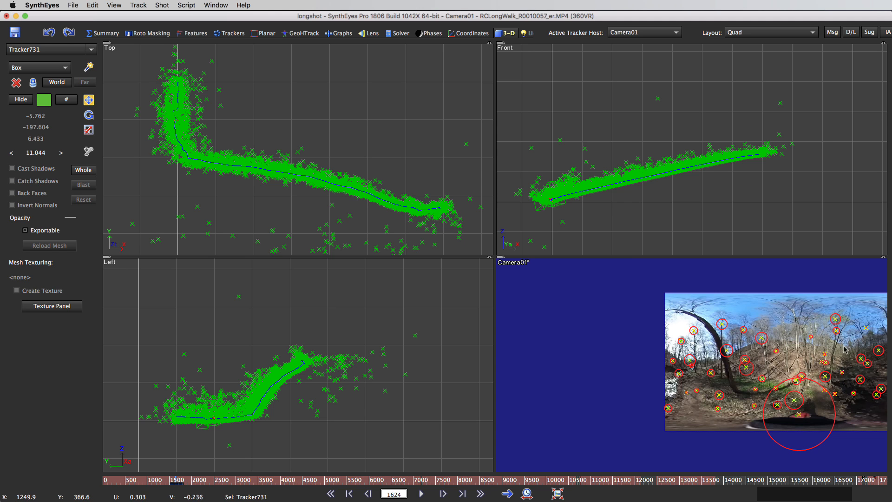
scroll(801, 412, up, 3)
scroll(808, 417, down, 4)
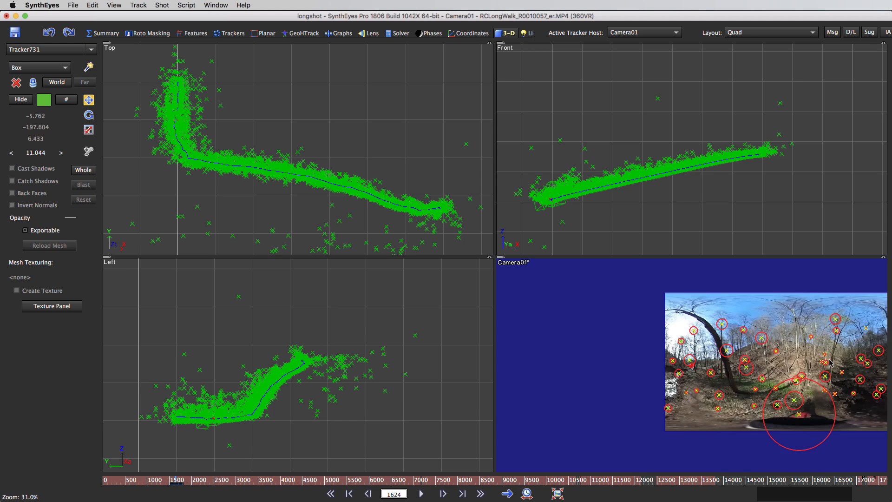
click(768, 403)
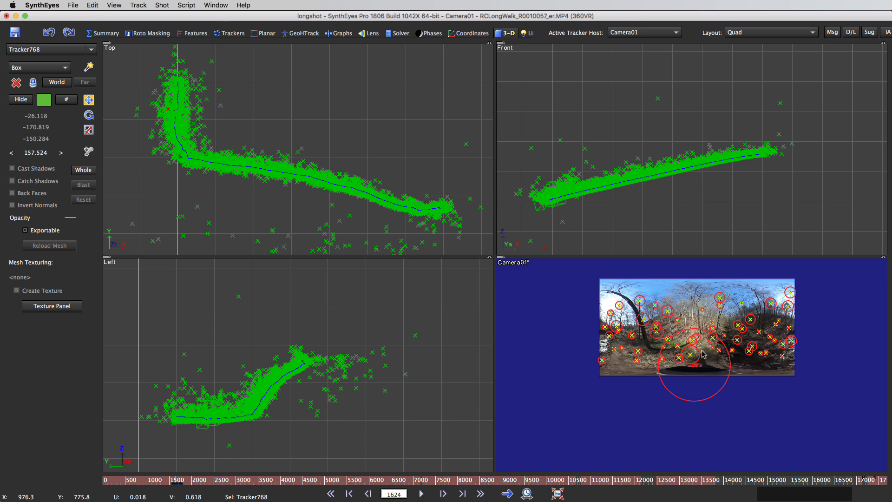
scroll(701, 351, up, 4)
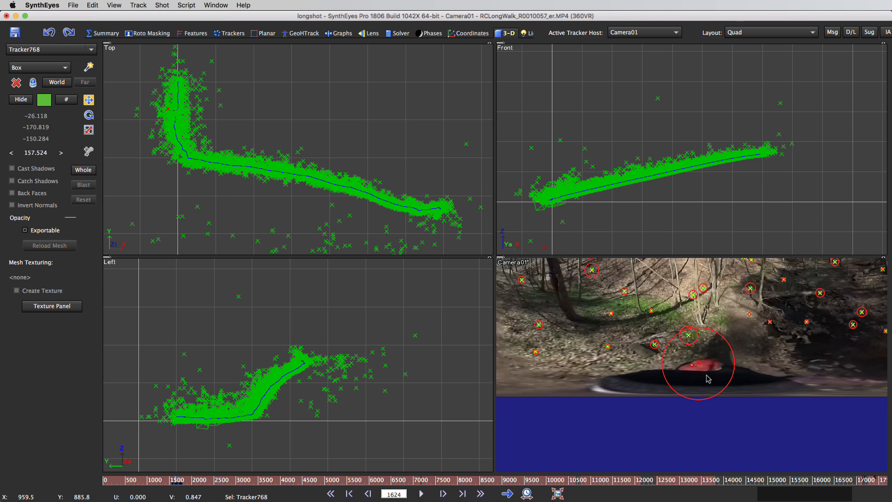
click(707, 378)
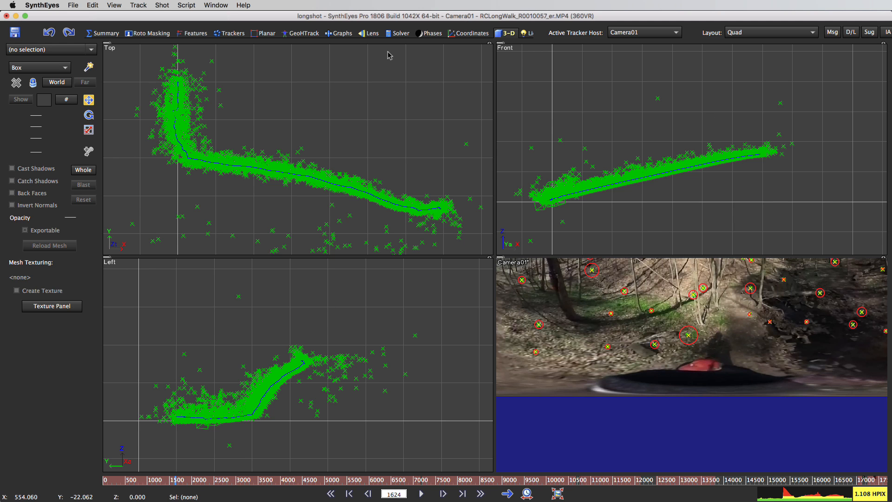
Open the advanced solver settings and move their window clear of the tracker views
click(400, 33)
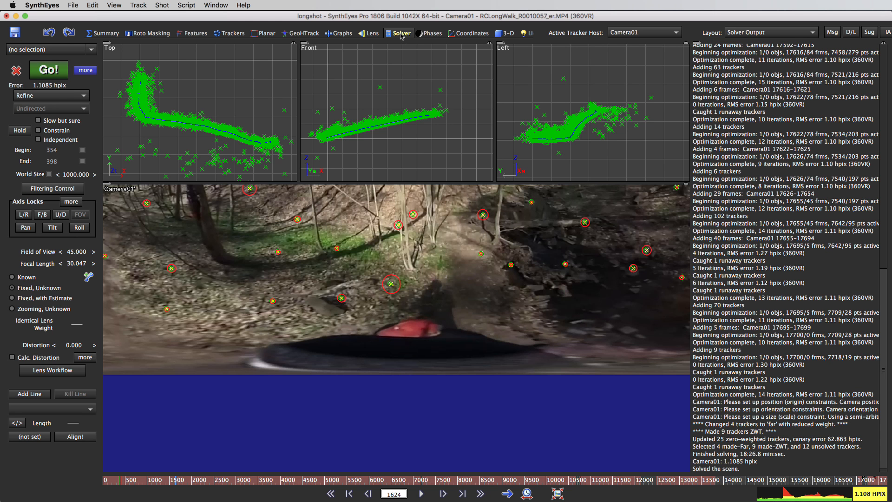
click(86, 70)
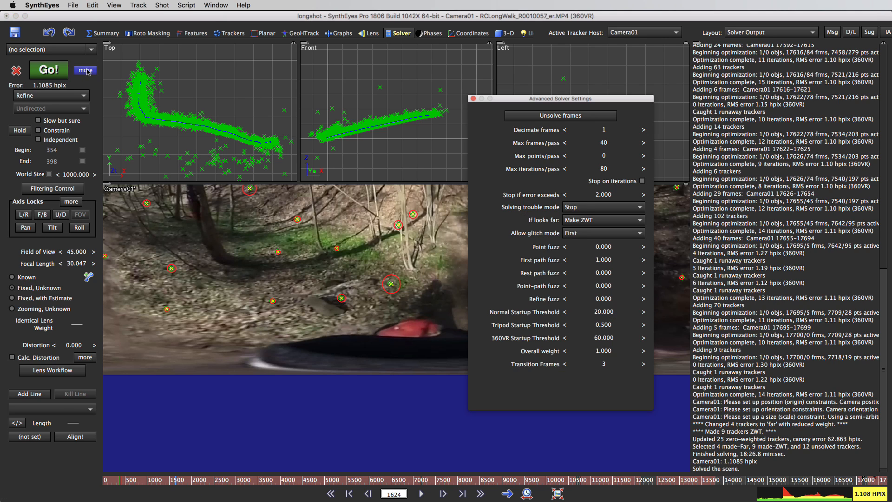
drag(565, 101, 516, 87)
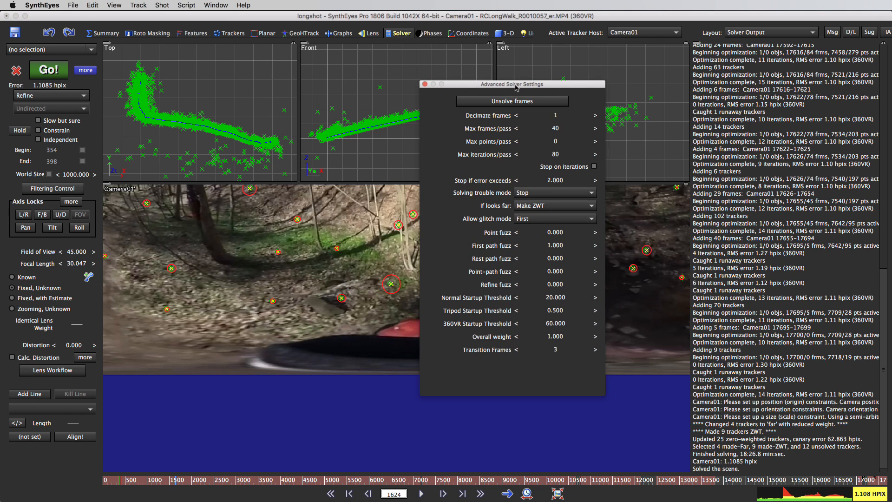